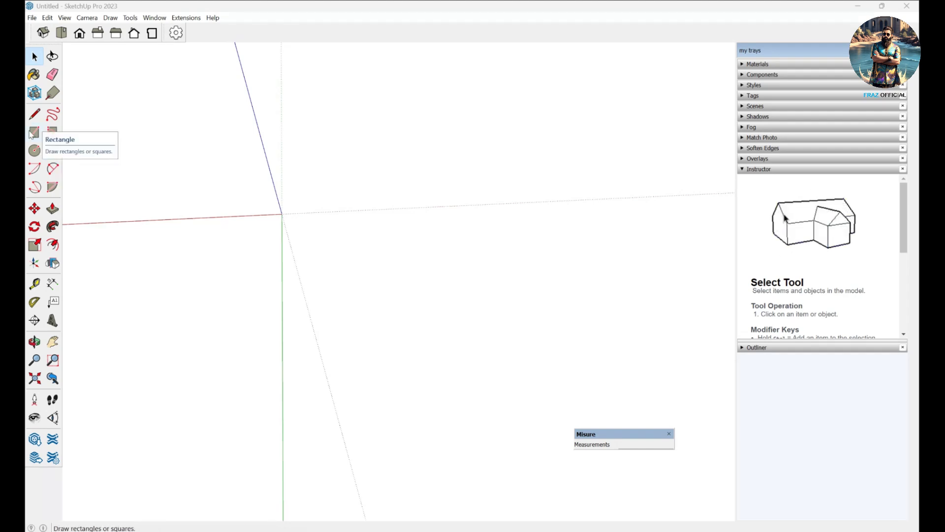
- Activate the Rectangle tool and move the floating Misure measurements box closer to the axes
left_click(34, 132)
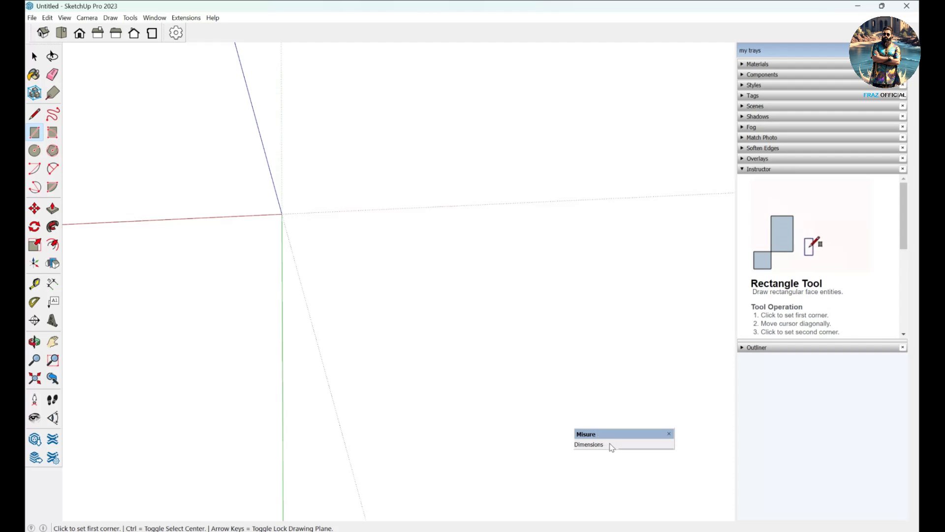
left_click_drag(612, 435, 482, 387)
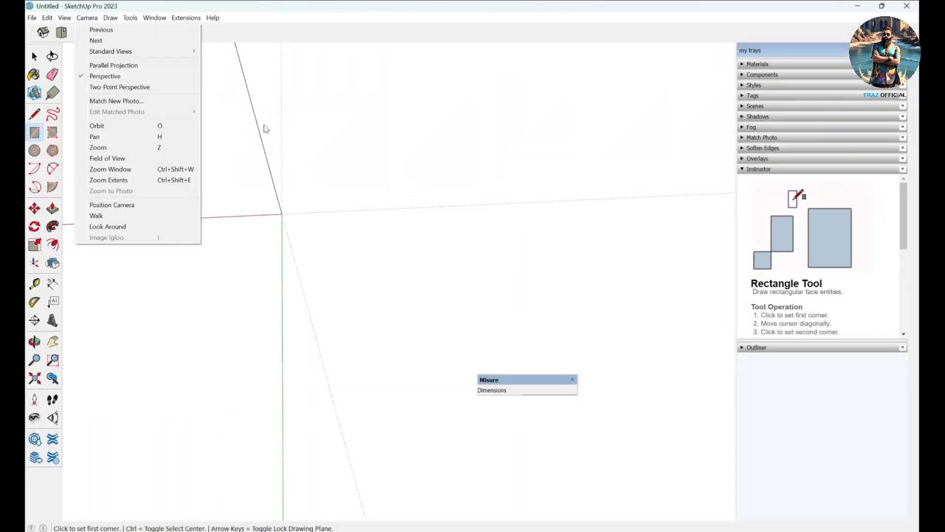
- Look through the list of available toolbars for the Misure measurements entry and check whether it is enabled
mouse_move(64, 18)
left_click(84, 30)
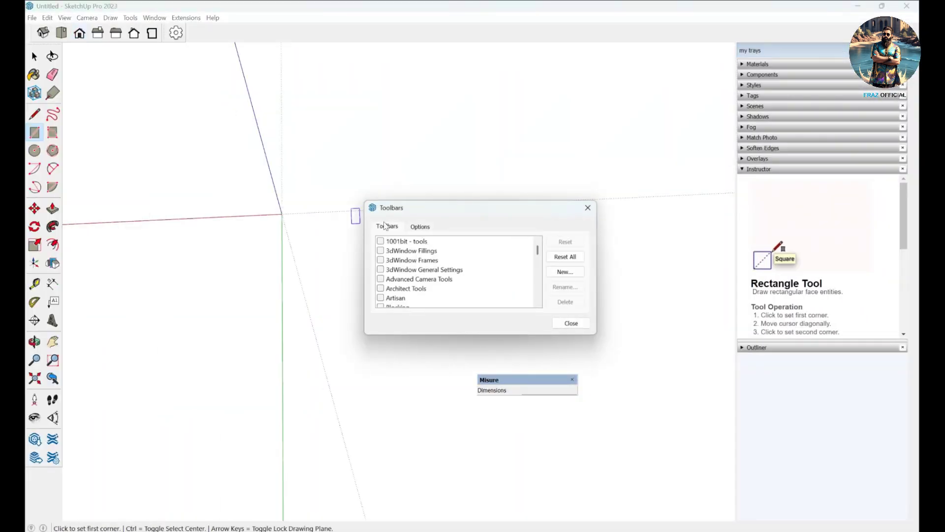
scroll(404, 286, "down", 10)
scroll(405, 286, "down", 15)
scroll(405, 286, "down", 5)
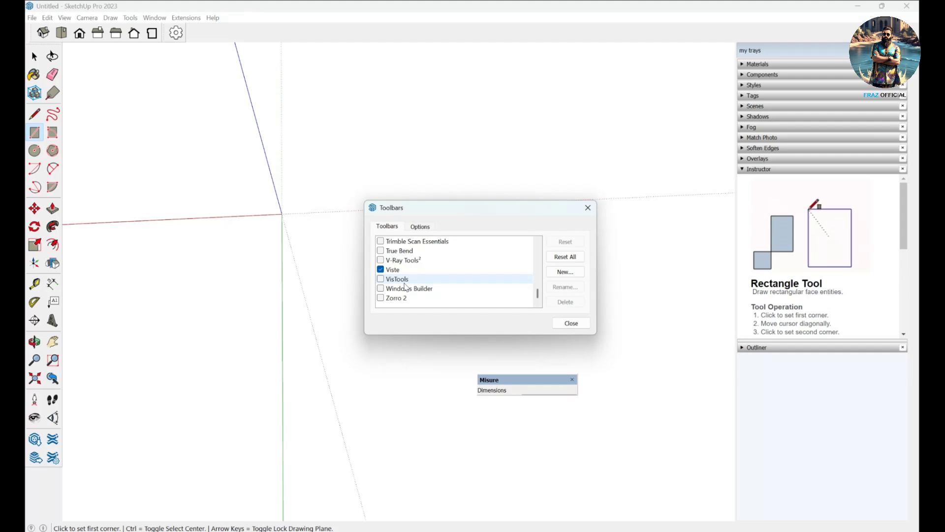
scroll(404, 286, "up", 3)
scroll(404, 286, "up", 4)
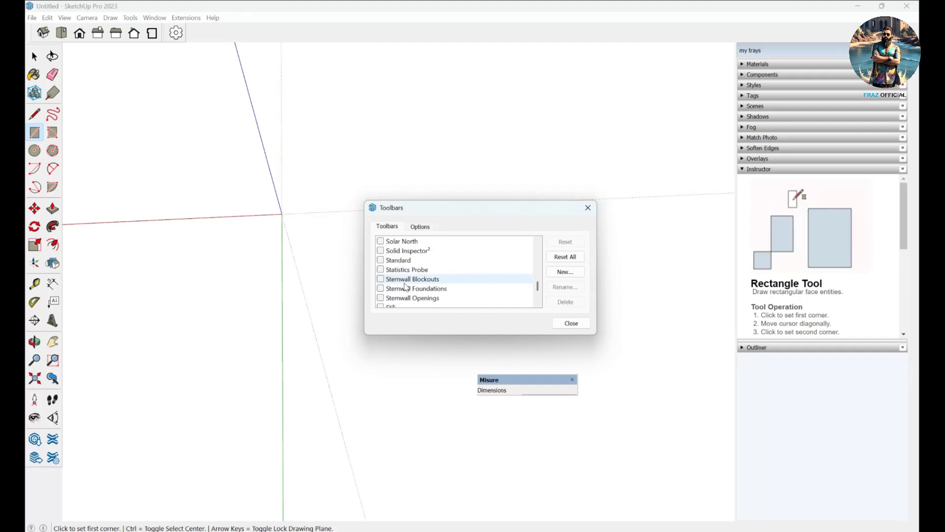
scroll(405, 287, "up", 6)
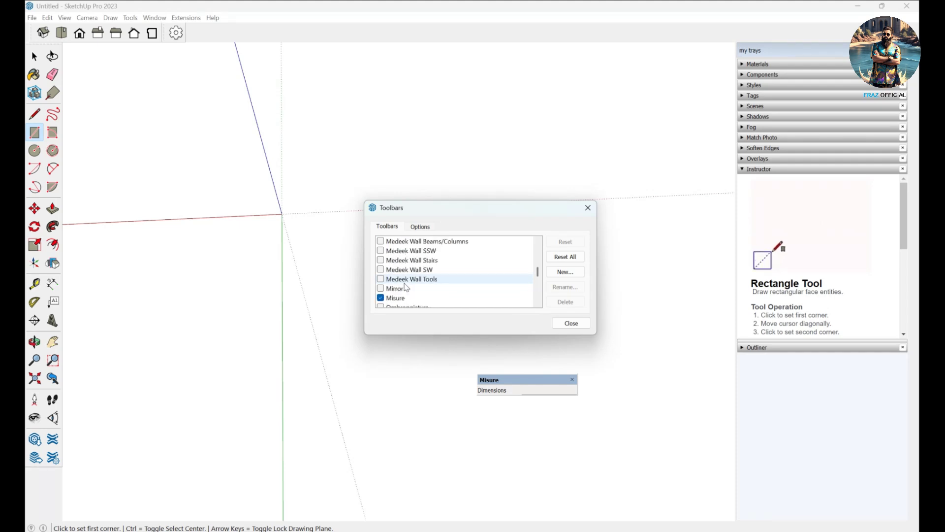
scroll(404, 286, "down", 4)
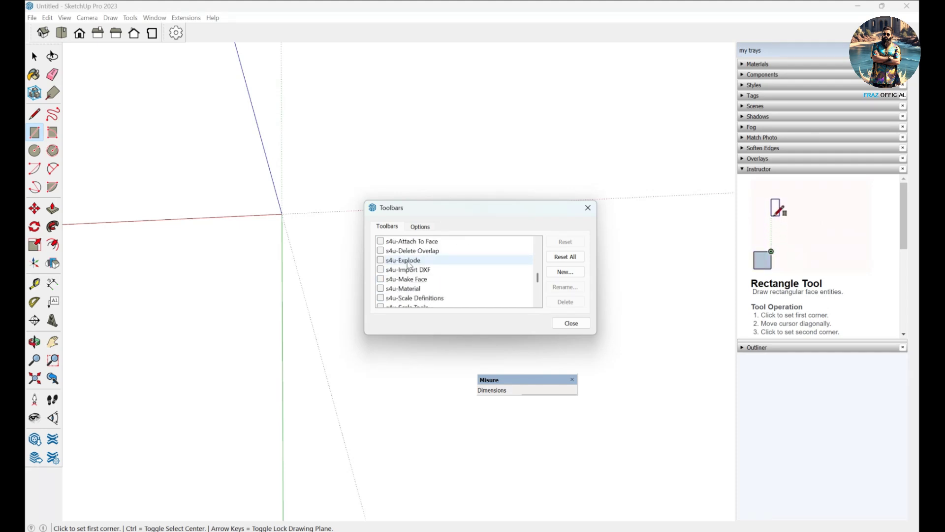
scroll(407, 264, "down", 3)
scroll(407, 265, "down", 4)
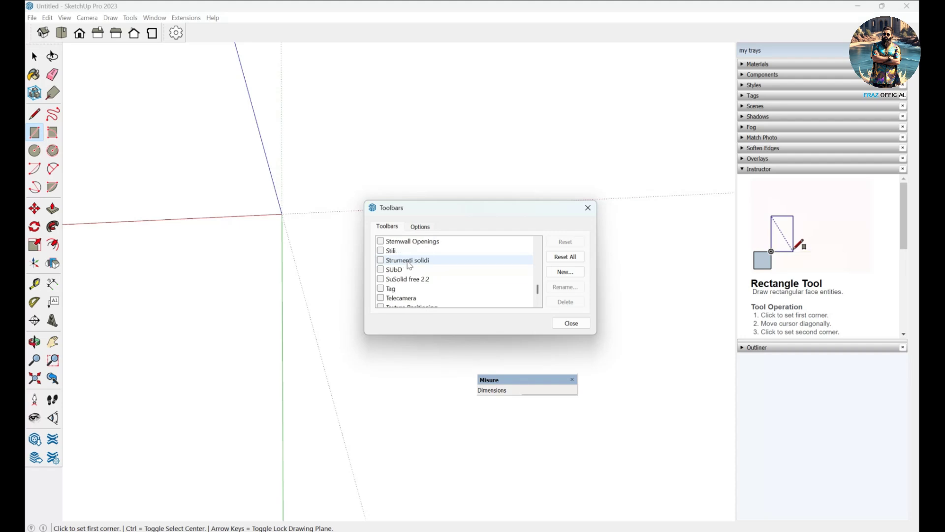
scroll(408, 264, "up", 4)
scroll(407, 264, "up", 9)
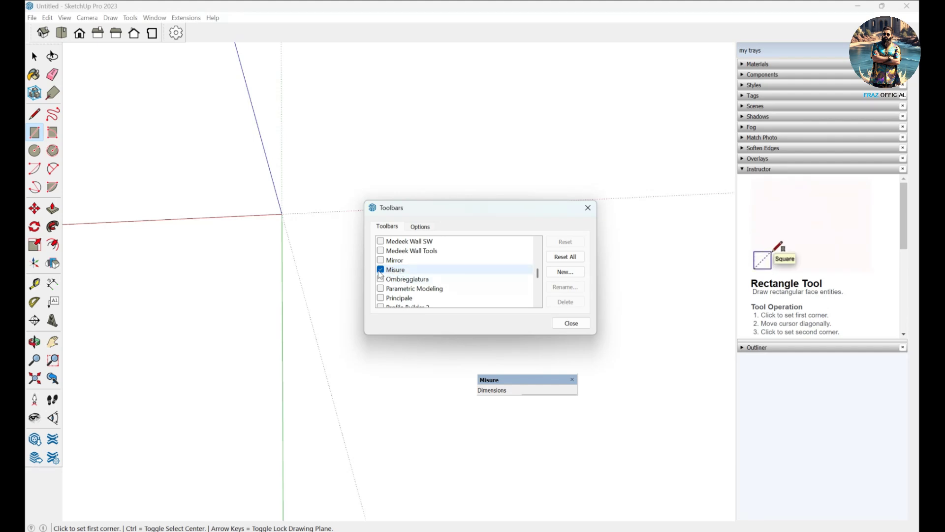
left_click(572, 323)
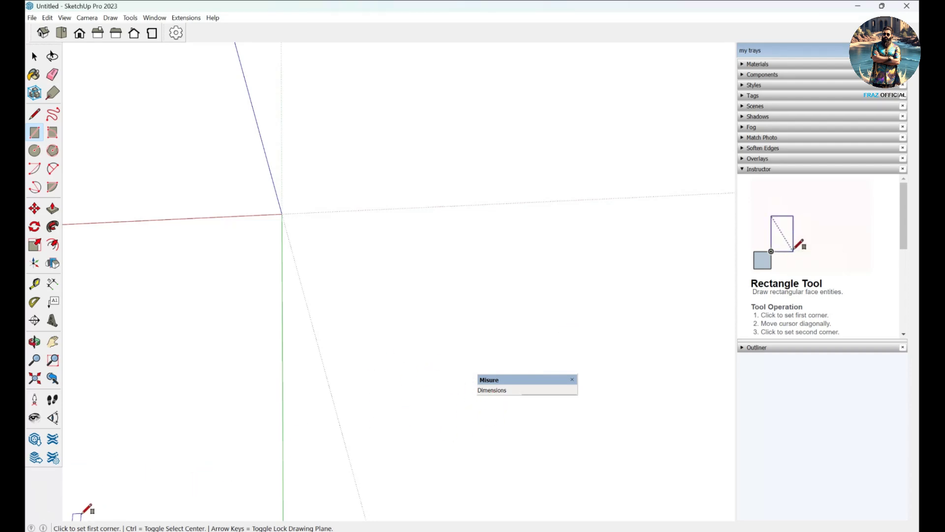
- Move the Misure box clear of the axes and draw seven overlapping freehand rectangles around the origin, the last about 60 by 45 inches
left_click_drag(503, 380, 615, 425)
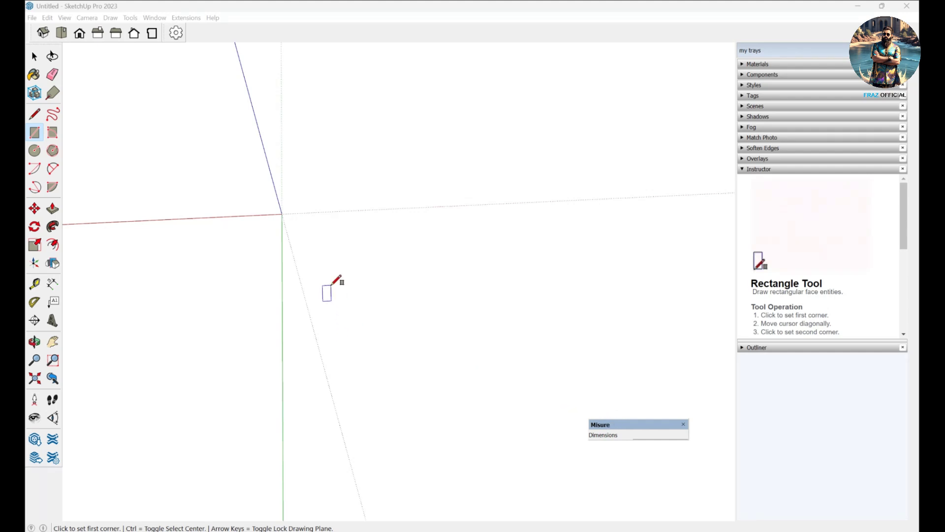
left_click(309, 233)
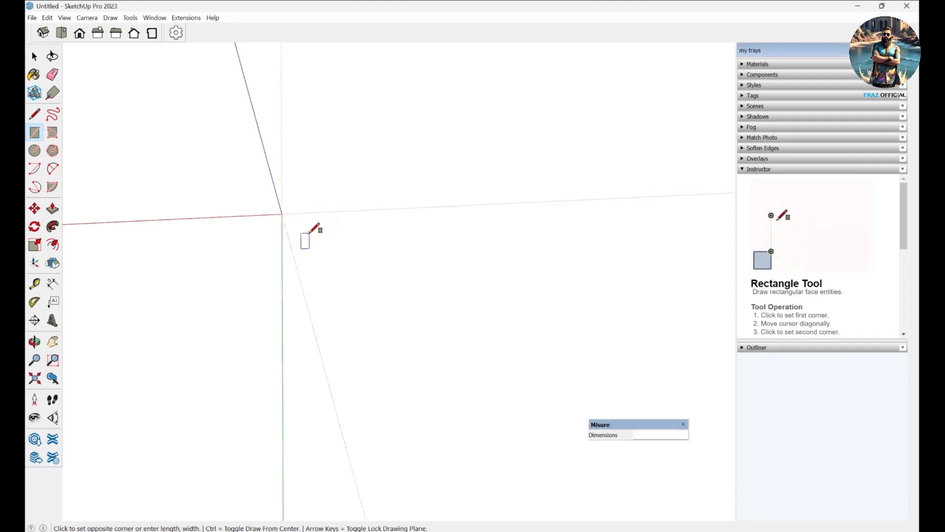
left_click(416, 320)
left_click(341, 187)
left_click(457, 274)
left_click(396, 250)
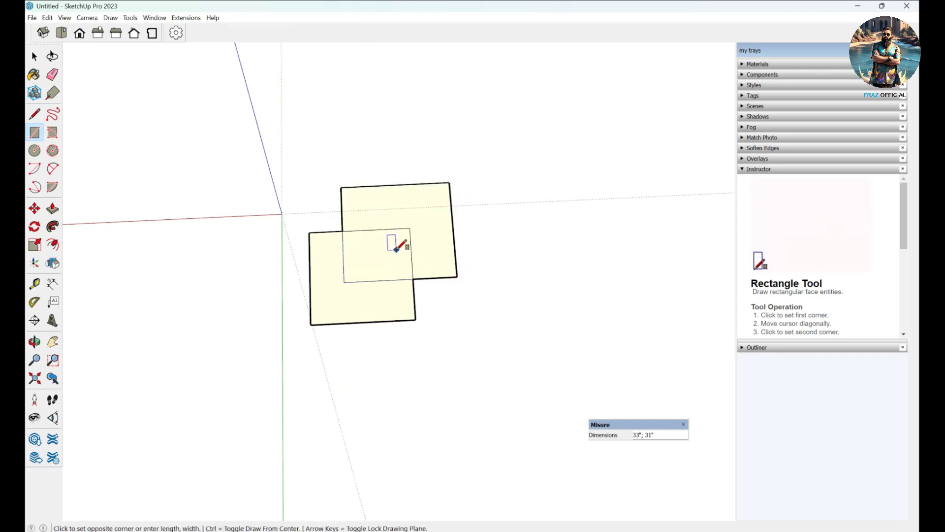
left_click(539, 343)
left_click(428, 145)
left_click(615, 250)
left_click(385, 103)
left_click(532, 231)
left_click(280, 138)
left_click(427, 271)
left_click(412, 383)
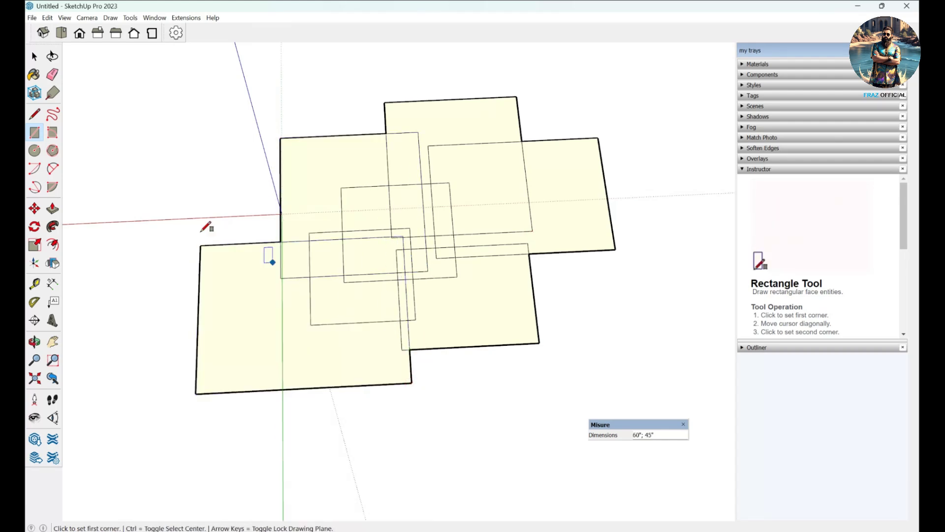
- Delete all of the overlapping rectangles
key("space")
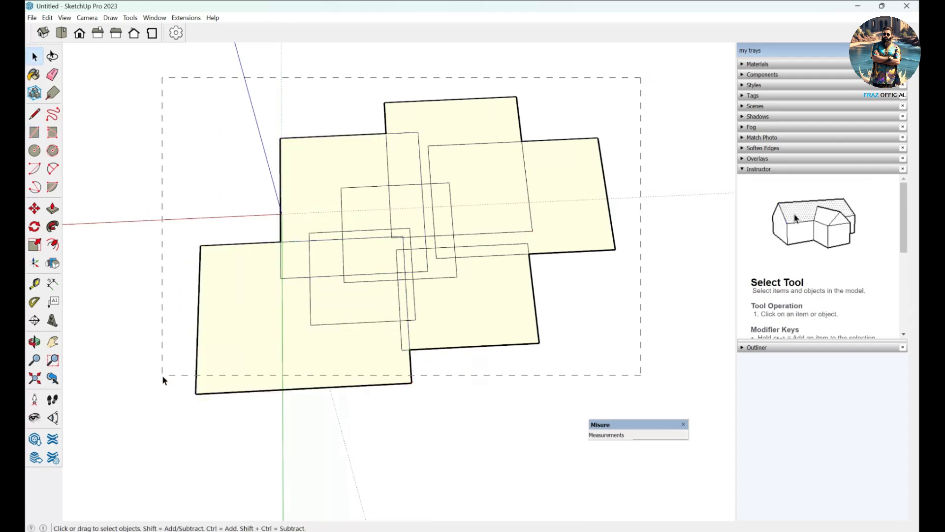
left_click_drag(163, 376, 163, 378)
key("Delete")
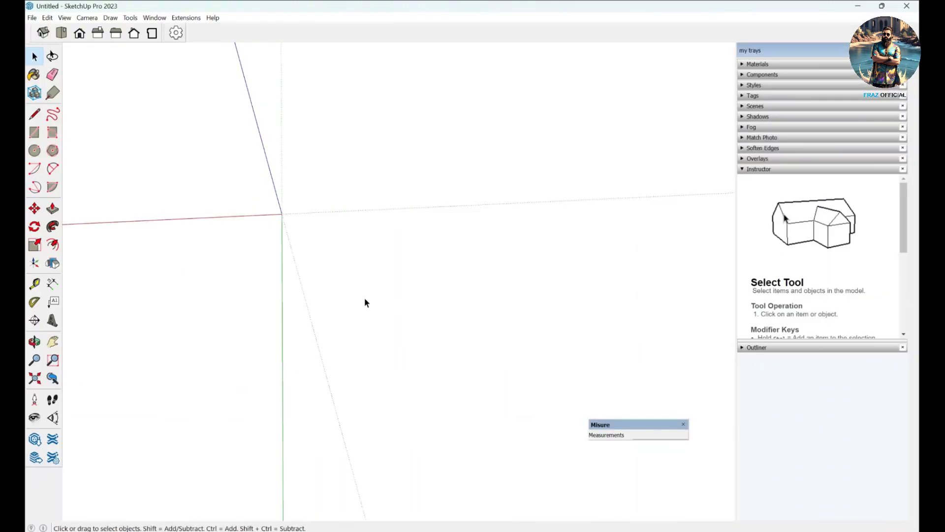
- Draw a 100 by 100 inch square on the ground plane near the origin
key("r")
left_click(305, 230)
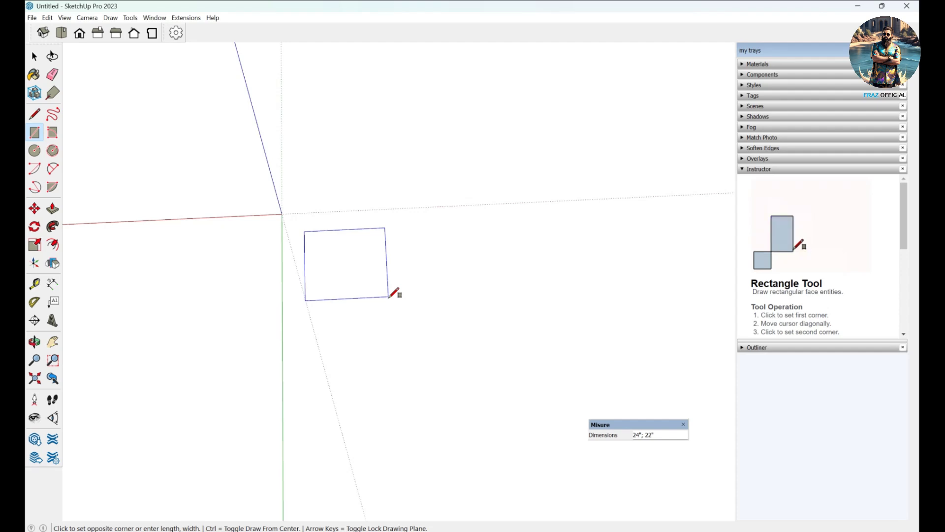
type("100")
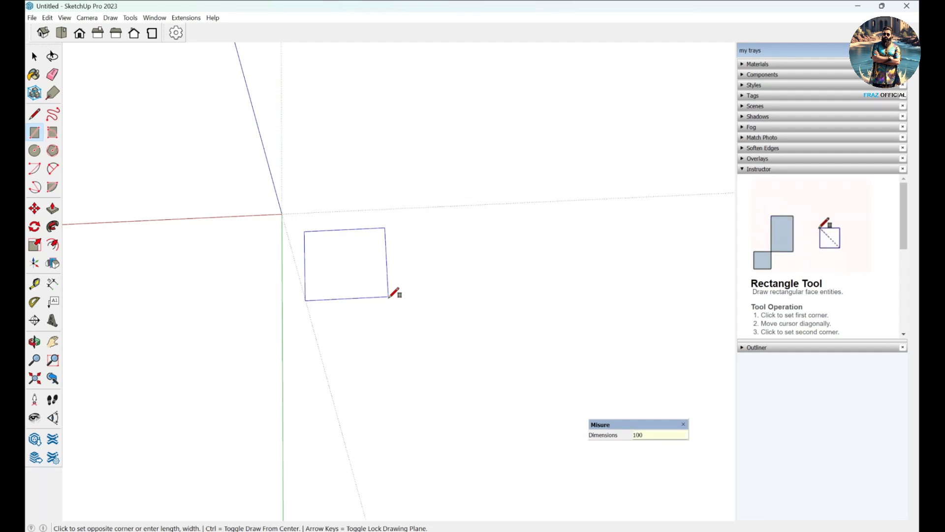
type(";")
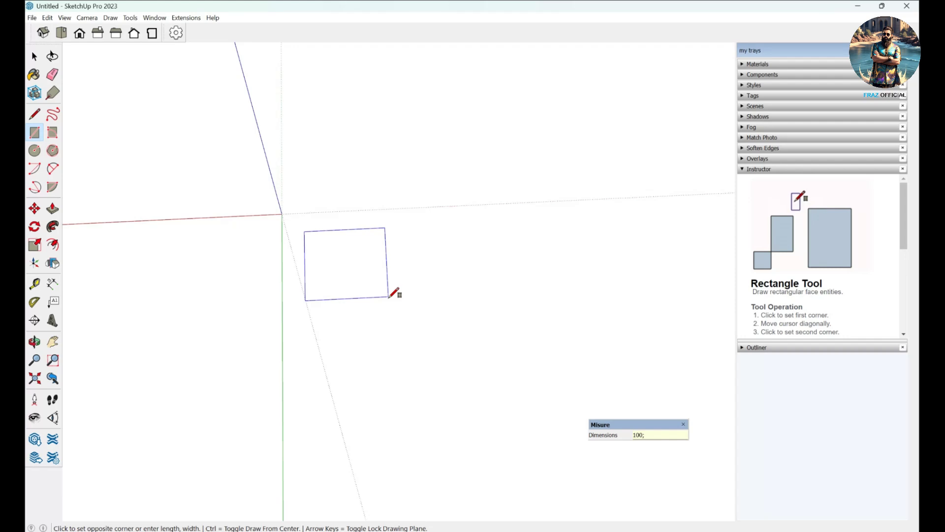
type("100")
key("Return")
scroll(302, 253, "down", 3)
middle_click_drag(302, 253, 337, 297)
scroll(325, 338, "up", 3)
scroll(333, 284, "down", 5)
scroll(338, 294, "up", 3)
scroll(337, 294, "up", 1)
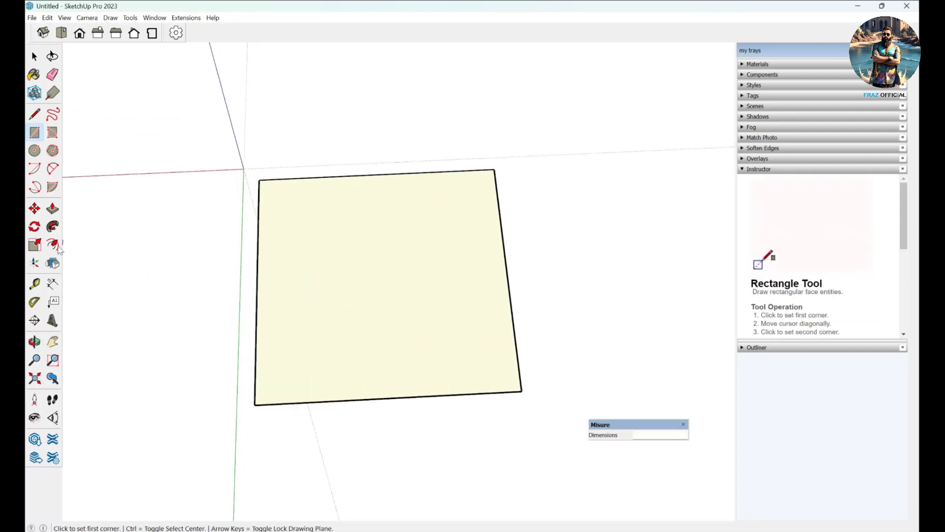
- Dimension two adjacent edges of the square, the back edge and the one beside the green axis, placing both dimensions outside it
left_click(52, 285)
left_click(259, 181)
left_click(494, 169)
left_click(454, 154)
left_click(259, 180)
left_click(255, 405)
left_click(222, 378)
scroll(415, 282, "down", 3)
middle_click_drag(380, 350, 211, 311)
scroll(310, 338, "up", 2)
middle_click_drag(310, 338, 432, 394)
scroll(316, 363, "down", 3)
scroll(384, 321, "up", 3)
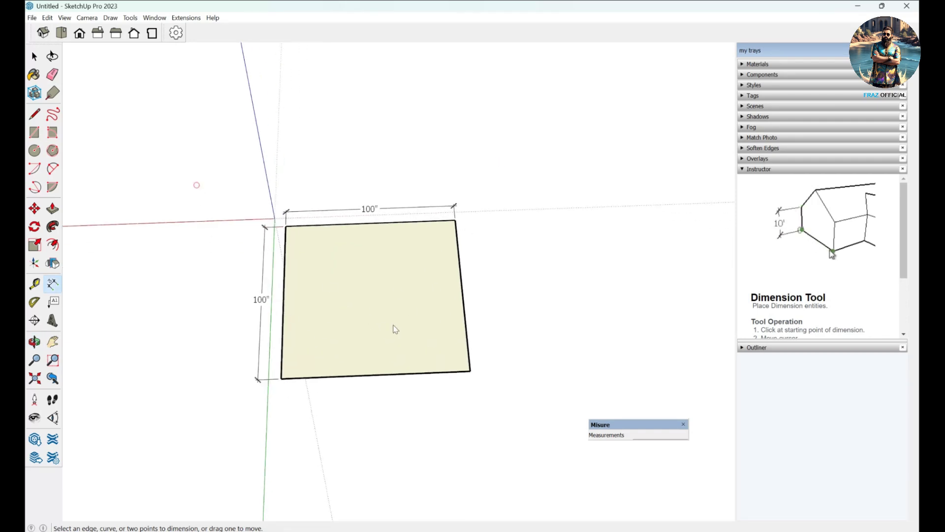
- Delete the square together with its two dimensions
key("space")
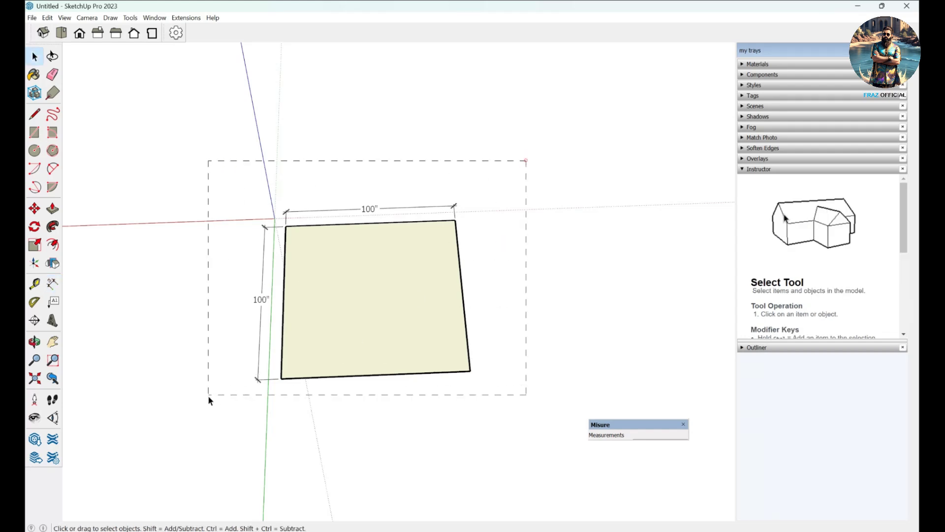
left_click_drag(208, 395, 207, 397)
key("Delete")
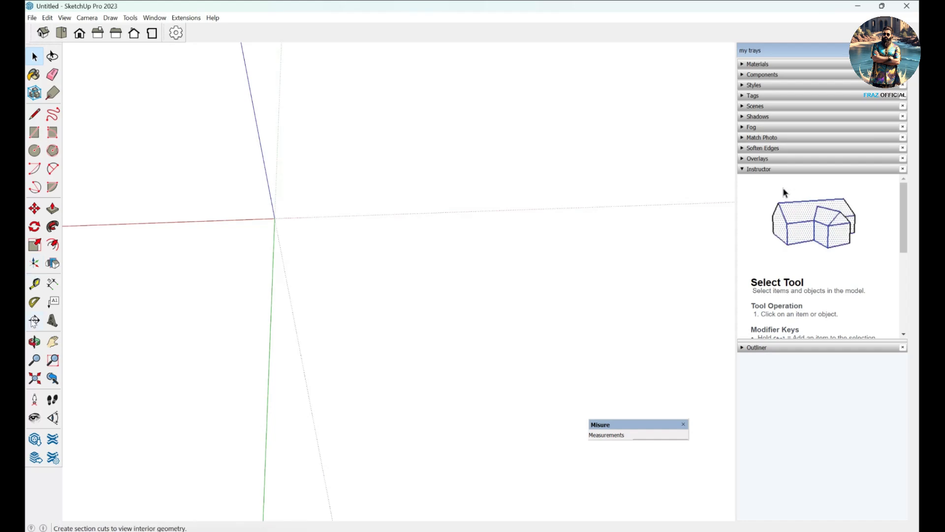
- Try a rectangle starting at the origin, toggle drawing from its centre on and off, and cancel it without placing it
key("r")
middle_click_drag(293, 235, 256, 212)
scroll(261, 241, "up", 6)
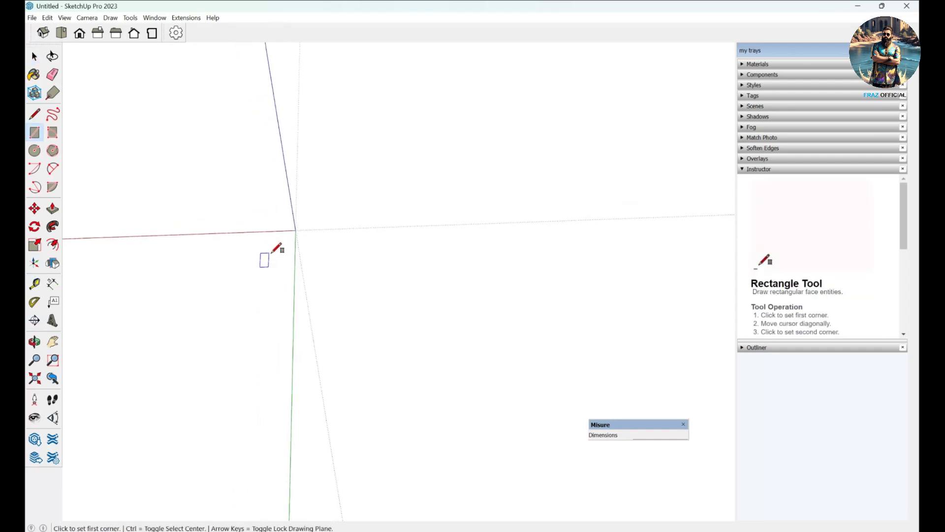
scroll(315, 204, "up", 6)
middle_click_drag(309, 221, 362, 285)
scroll(368, 305, "up", 2)
scroll(362, 320, "down", 5)
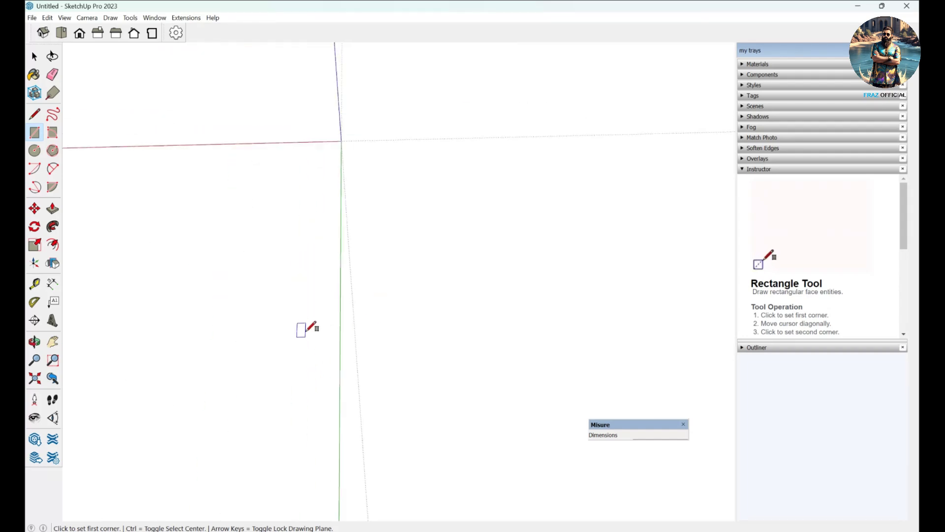
scroll(327, 162, "up", 3)
scroll(375, 196, "up", 3)
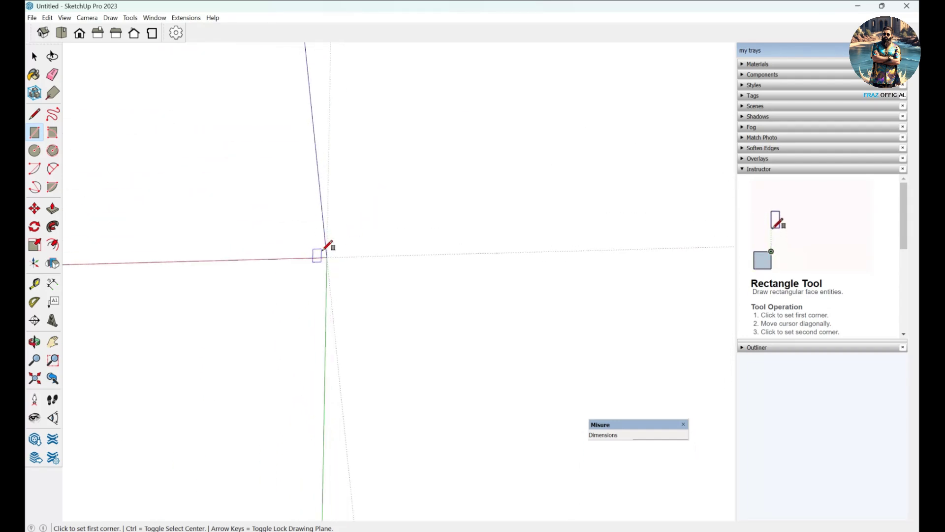
left_click(327, 256)
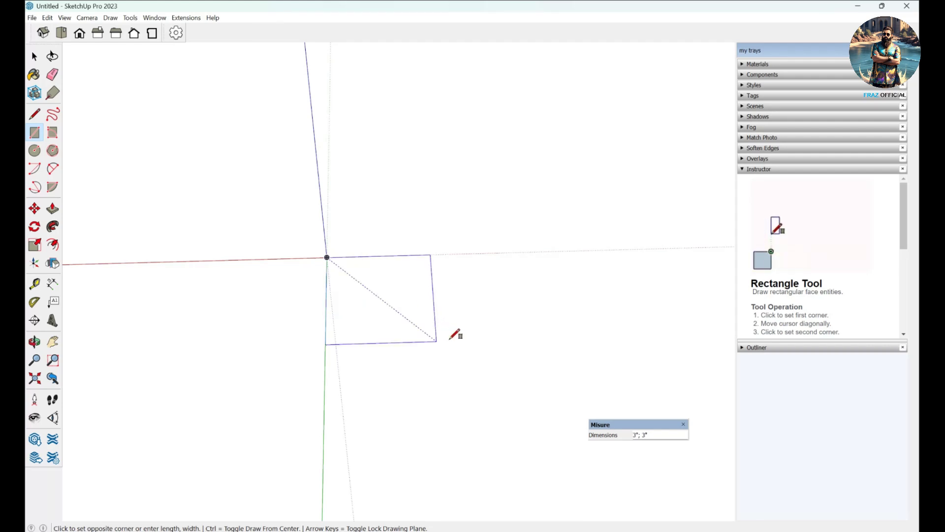
key("ctrl")
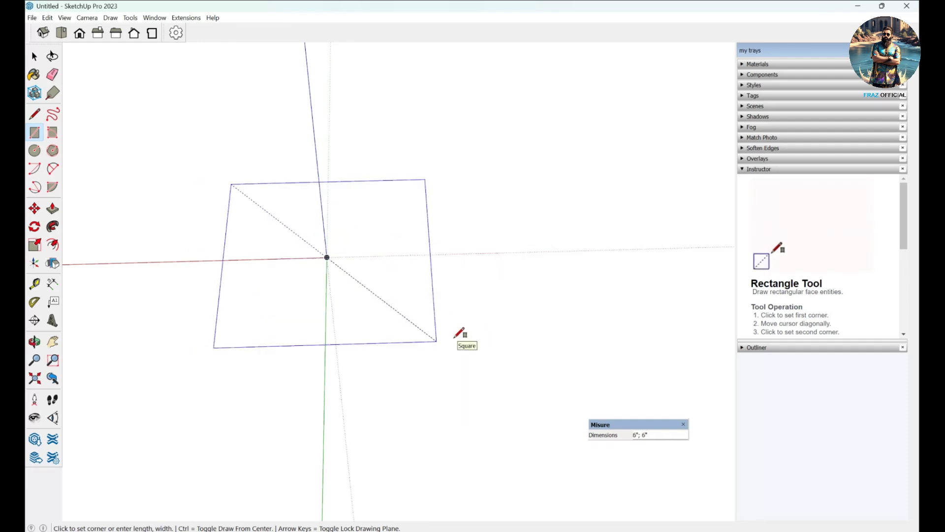
key("ctrl")
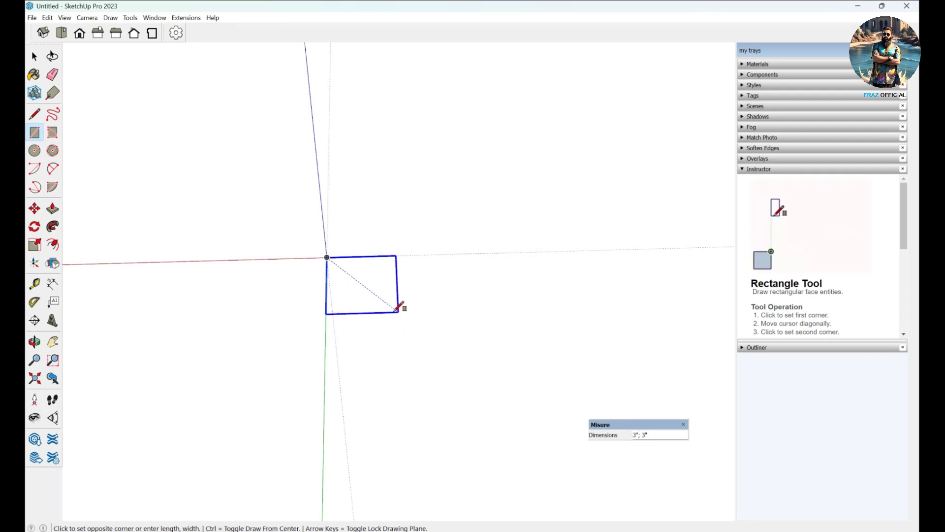
scroll(286, 268, "down", 3)
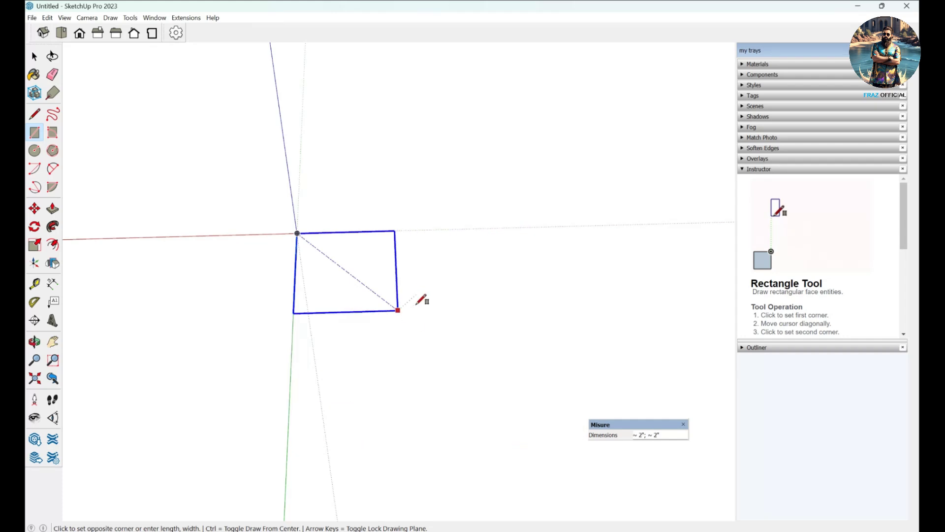
key("Escape")
- Read the Rectangle tool's modifier keys and tips in the Instructor
scroll(786, 315, "down", 3)
scroll(786, 315, "down", 2)
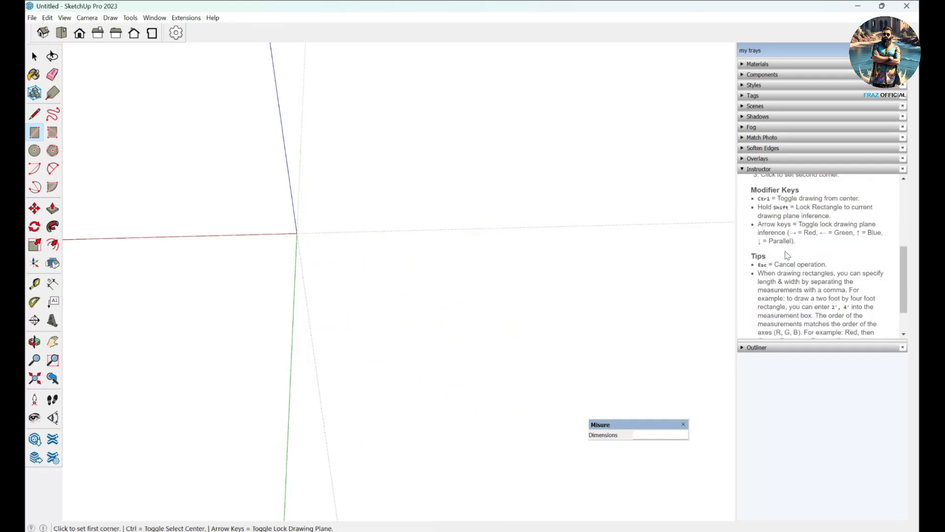
scroll(786, 255, "up", 2)
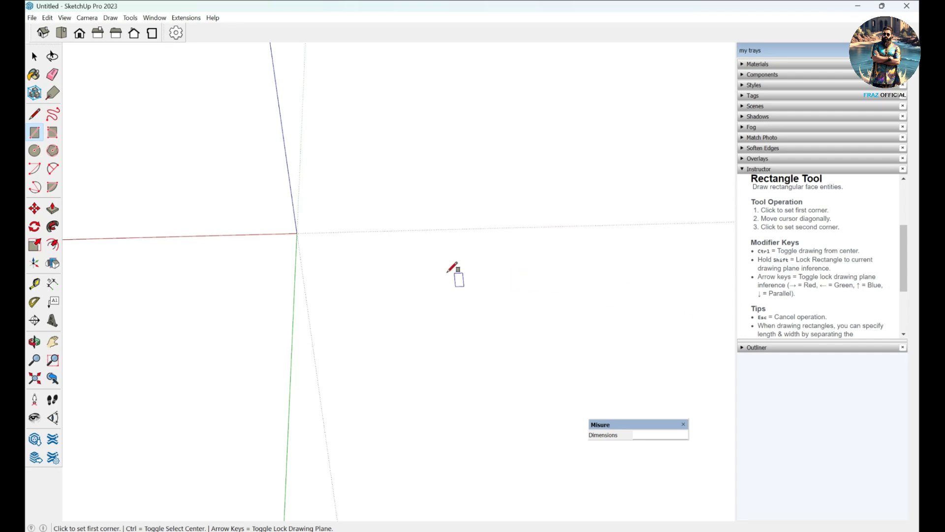
middle_click_drag(305, 270, 367, 263)
scroll(424, 222, "up", 2)
scroll(455, 276, "down", 2)
middle_click_drag(456, 278, 483, 295)
scroll(489, 295, "down", 6)
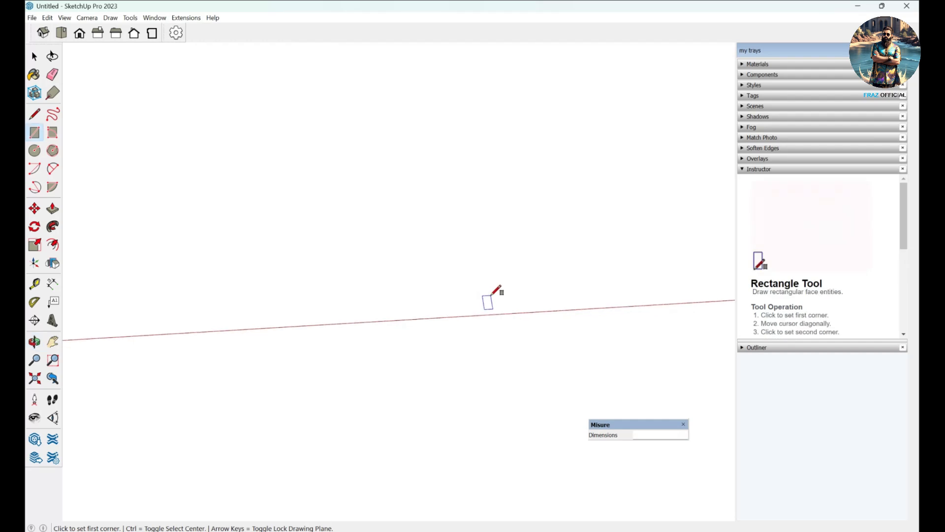
scroll(389, 282, "up", 2)
scroll(247, 256, "down", 5)
scroll(493, 290, "up", 9)
scroll(263, 276, "up", 2)
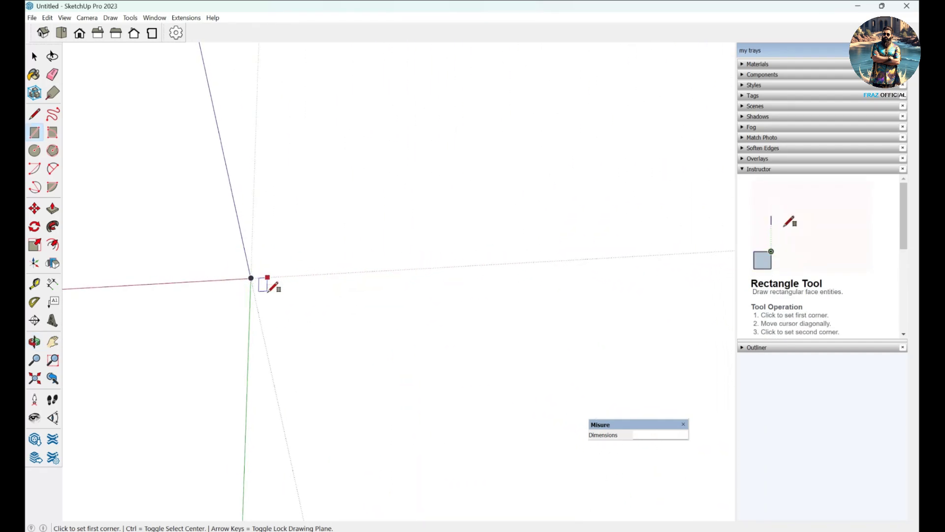
left_click(240, 268)
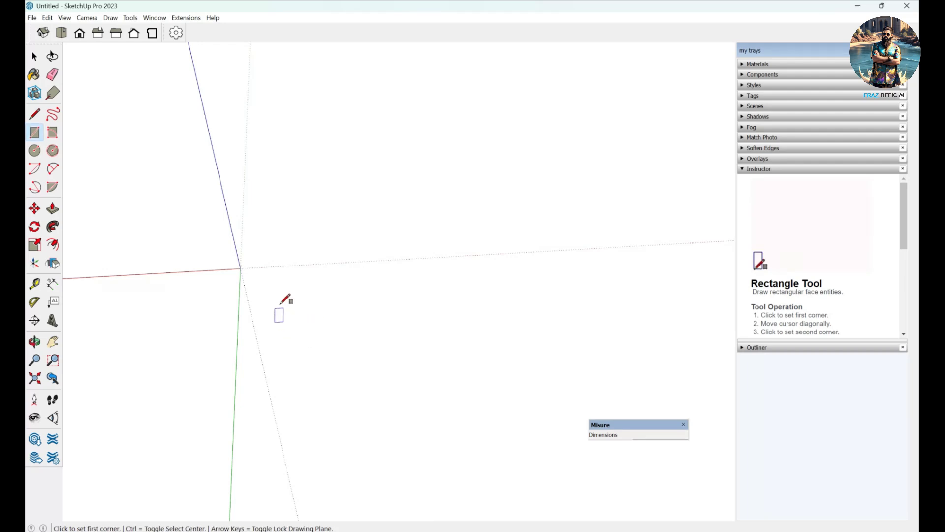
- Draw a vertical rectangle from the origin in the plane of the green and blue axes, and inspect it from both sides
left_click(299, 308)
middle_click_drag(351, 352, 346, 303)
scroll(352, 376, "down", 4)
scroll(379, 393, "down", 6)
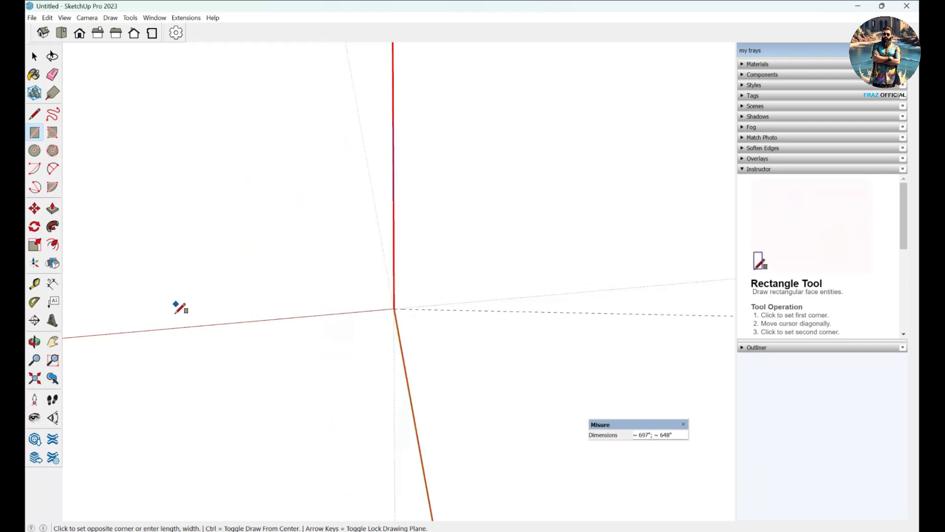
scroll(446, 301, "down", 6)
middle_click_drag(426, 329, 593, 294)
scroll(473, 269, "down", 1)
scroll(460, 267, "down", 5)
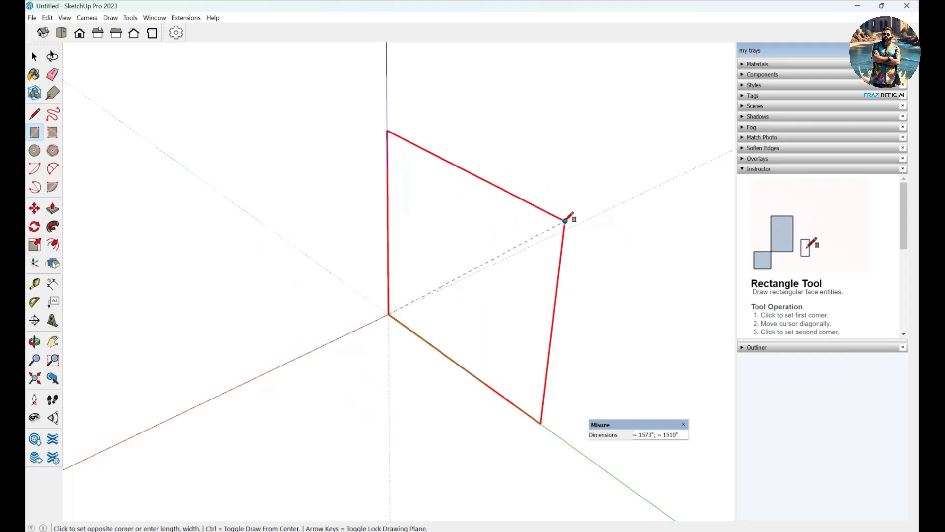
left_click(534, 237)
mouse_move(506, 302)
middle_mouse_down()
mouse_move(334, 302)
mouse_move(414, 327)
mouse_move(363, 348)
mouse_move(369, 333)
middle_mouse_up()
scroll(268, 301, "up", 3)
scroll(268, 302, "down", 5)
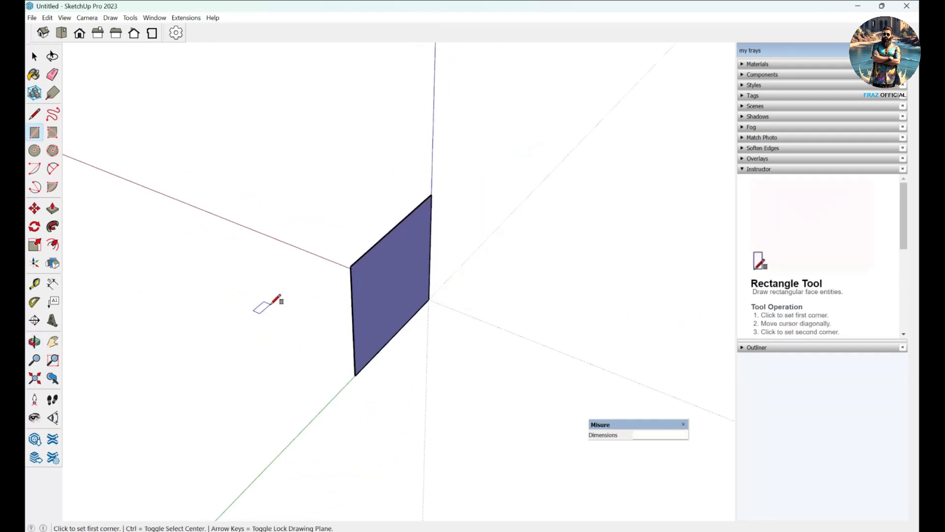
mouse_move(259, 342)
middle_mouse_down()
mouse_move(466, 310)
mouse_move(421, 291)
mouse_move(375, 323)
mouse_move(439, 298)
mouse_move(467, 259)
middle_mouse_up()
scroll(440, 298, "up", 3)
scroll(441, 256, "down", 2)
- Remove the vertical rectangle from the model
key("space")
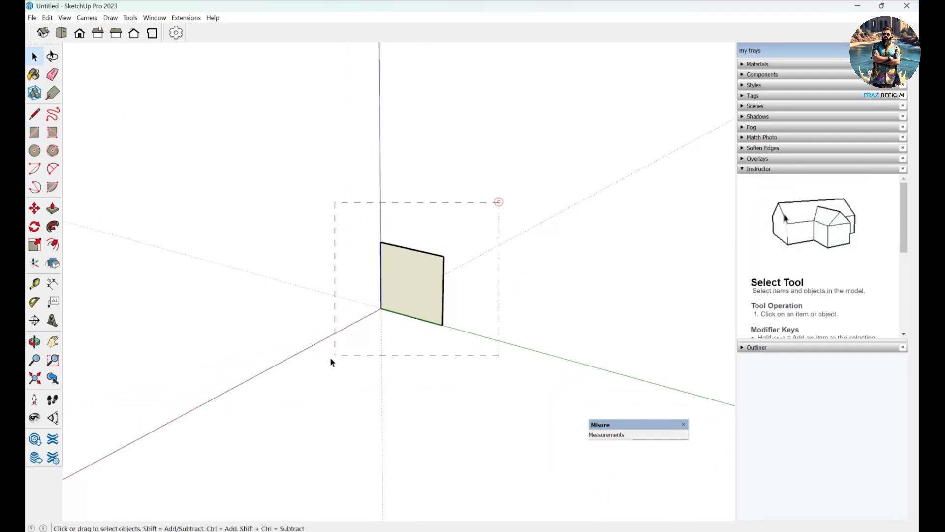
key("ctrl+z")
middle_click_drag(418, 327, 355, 300)
- Draw a closed 200-inch square on the ground with the Line tool, starting and ending at the origin, with sides parallel to the red and green axes
key("l")
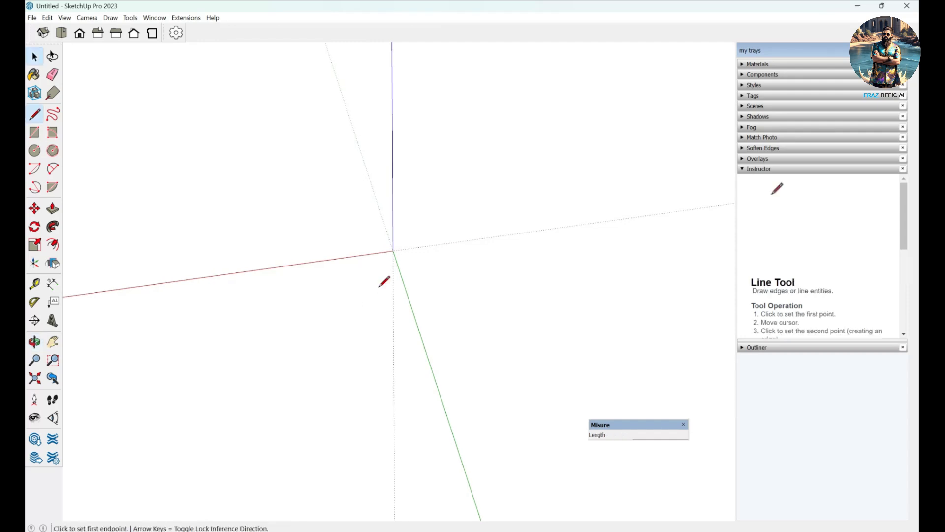
left_click(393, 250)
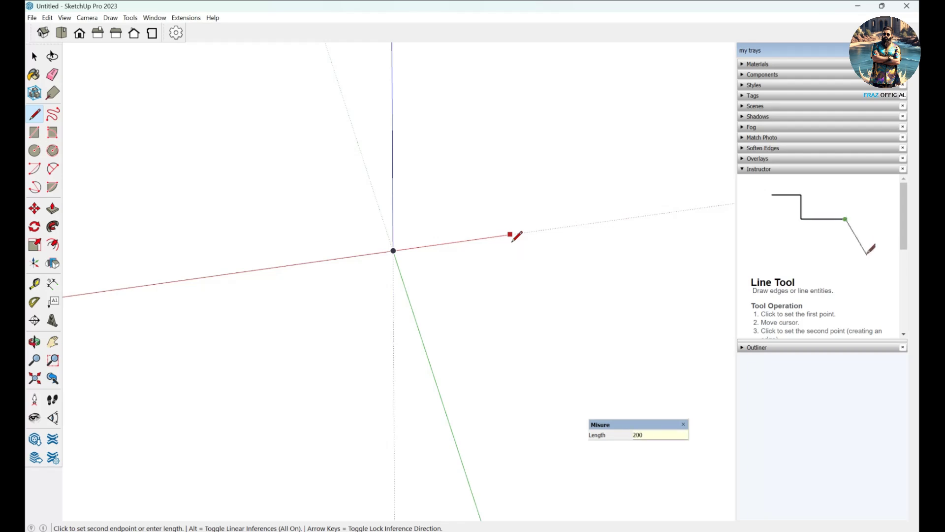
key("Return")
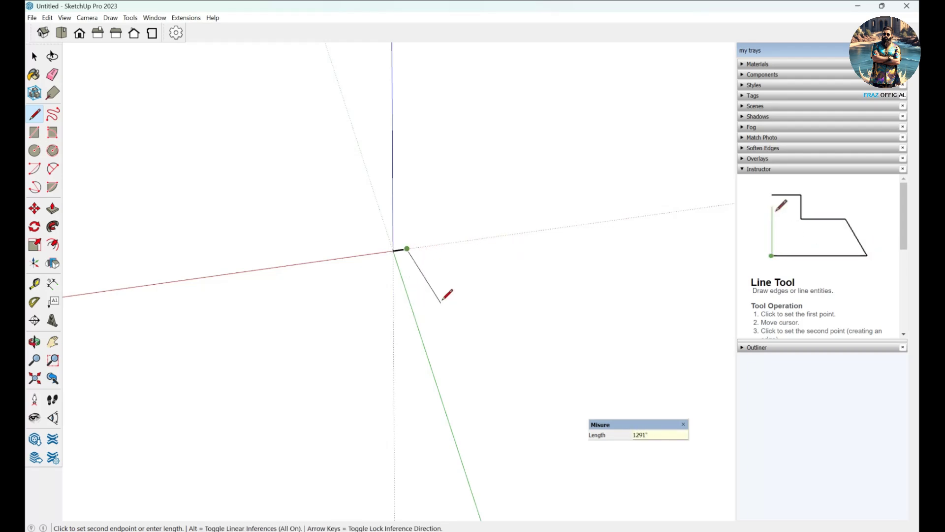
scroll(441, 303, "up", 1)
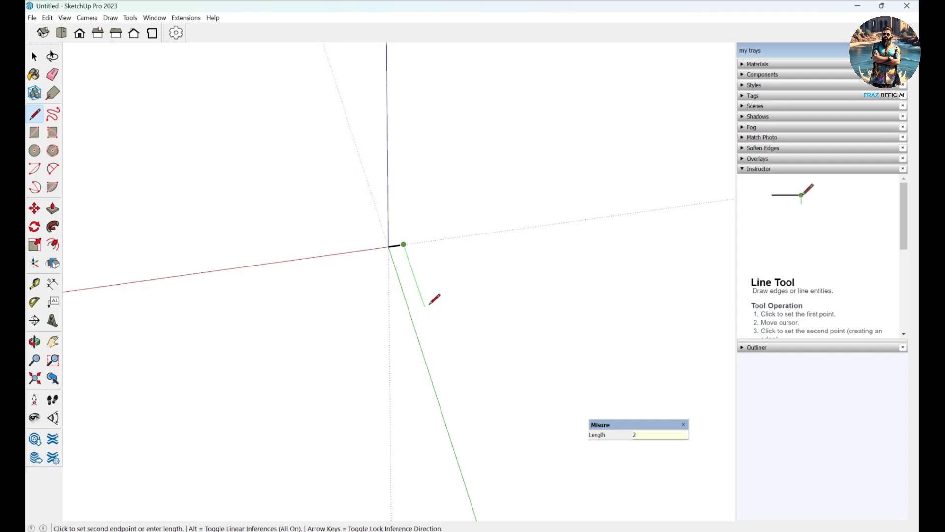
key("Return")
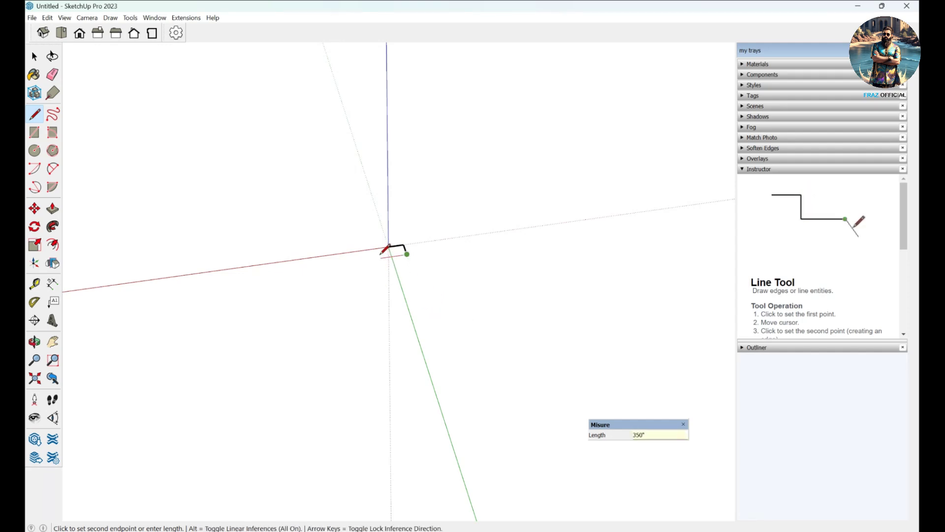
type("200")
key("Return")
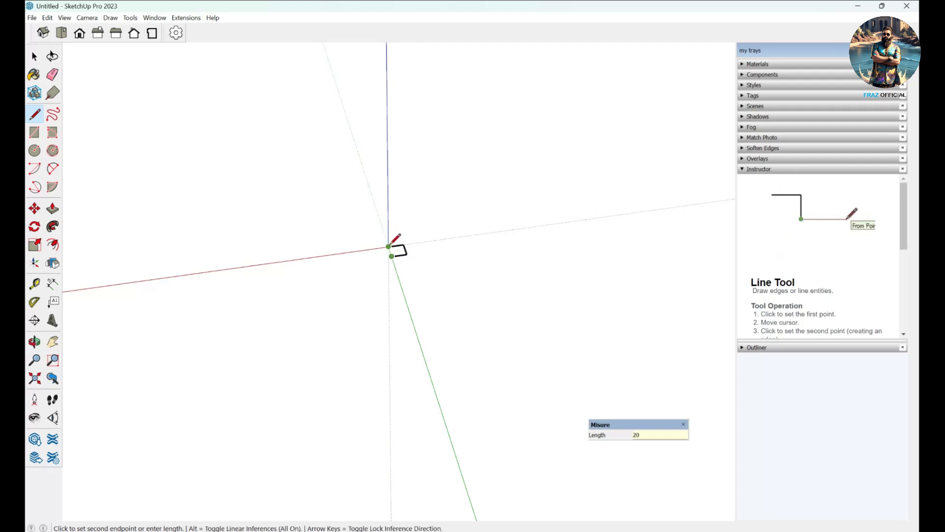
left_click(392, 242)
scroll(399, 247, "up", 8)
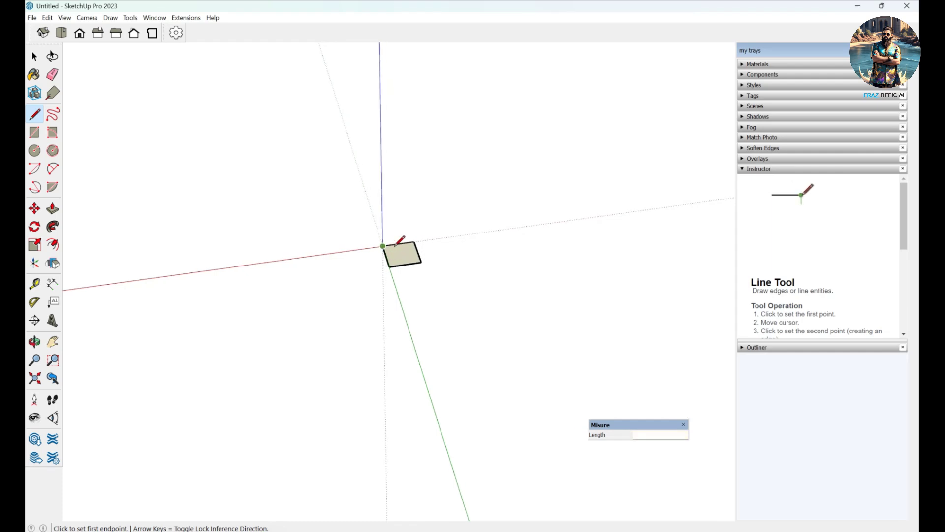
- Select the whole square made of lines and delete it
key("space")
scroll(305, 223, "down", 2)
left_click_drag(286, 194, 509, 353)
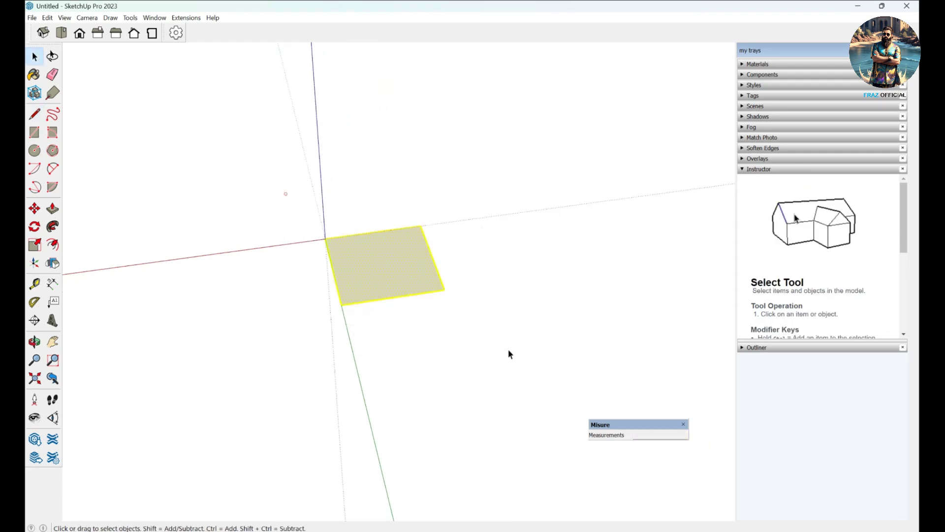
key("Delete")
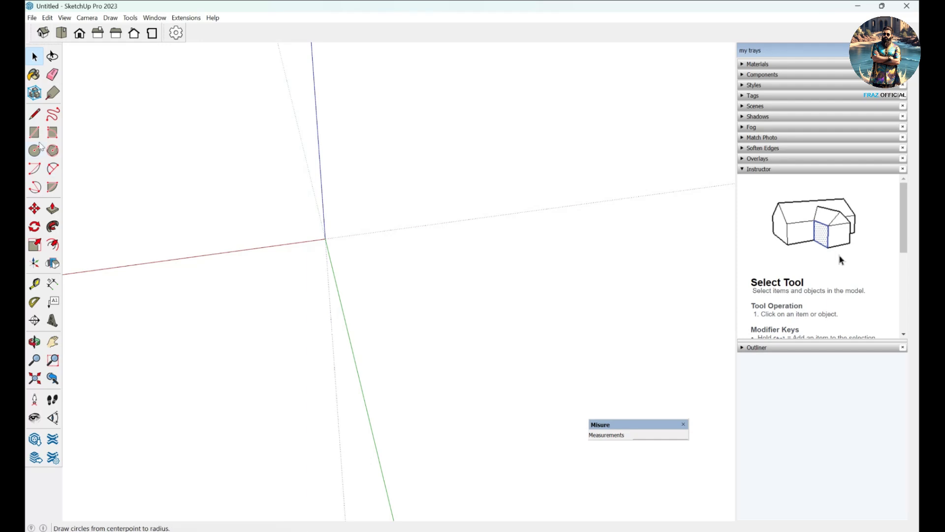
- Draw a rectangle with dimensions 200;200 on the ground, starting at the origin
left_click(38, 138)
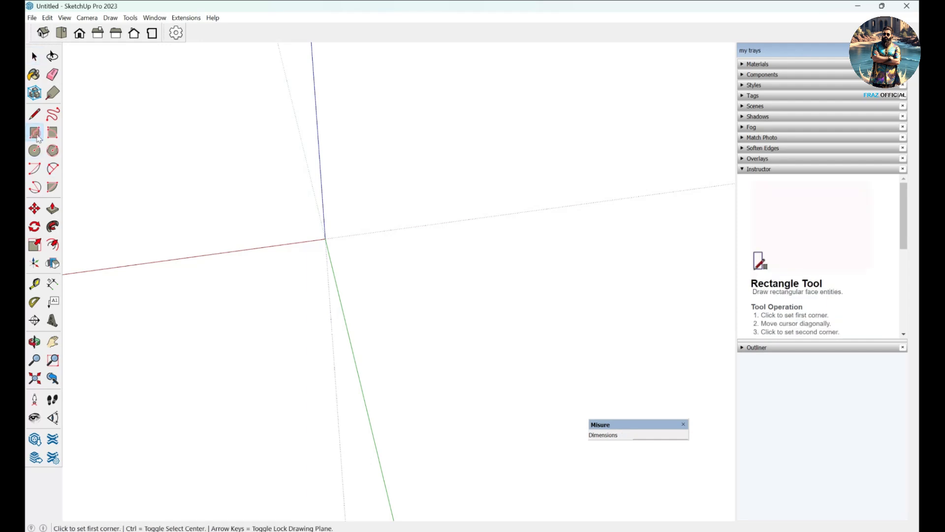
left_click(325, 239)
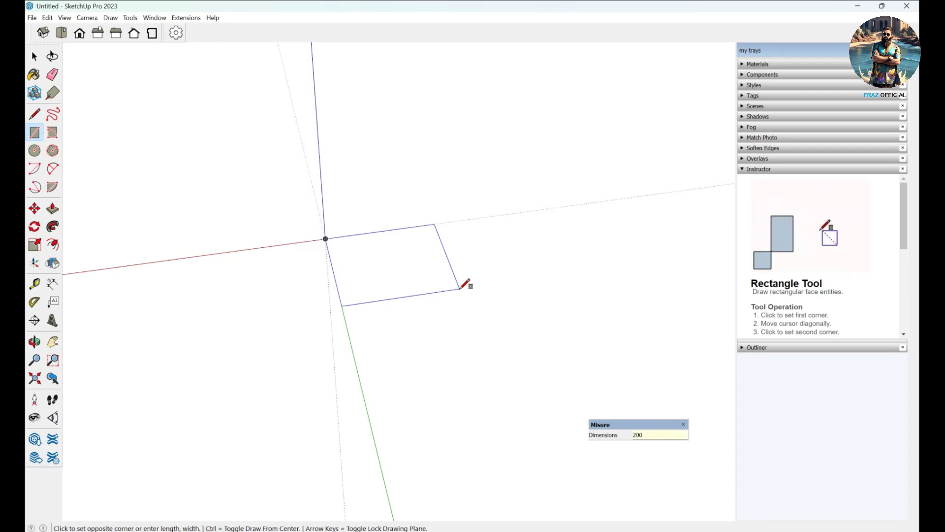
type("0")
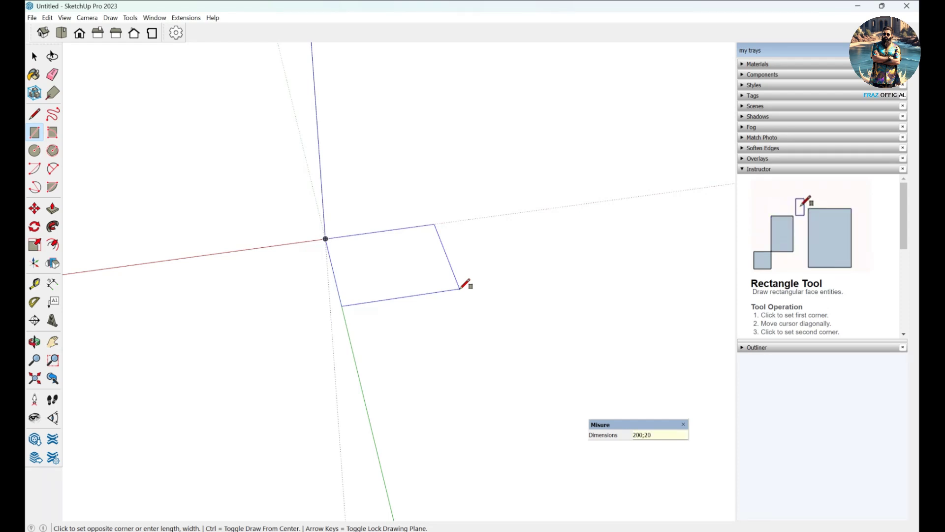
key("Return")
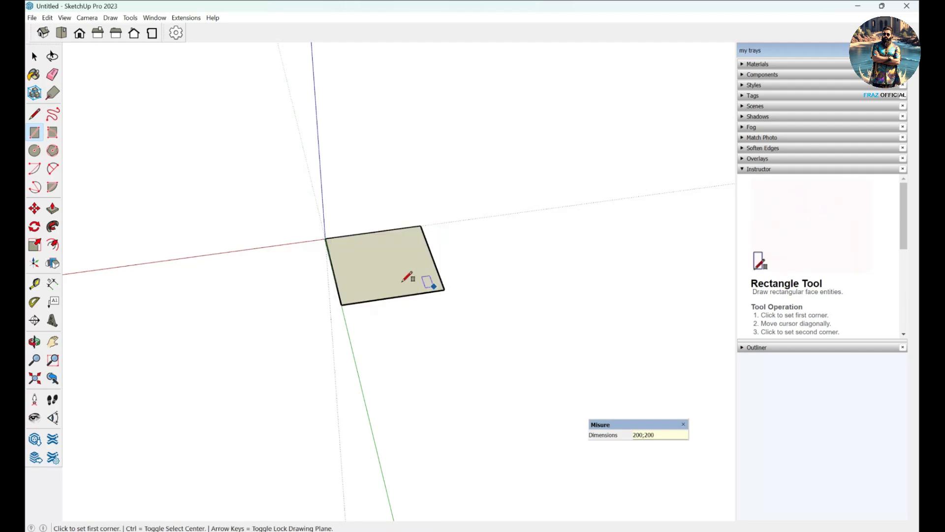
- Delete the 200 by 200 rectangle from the ground plane
scroll(355, 256, "up", 5)
scroll(243, 241, "down", 3)
middle_click_drag(264, 243, 289, 253)
scroll(289, 253, "up", 5)
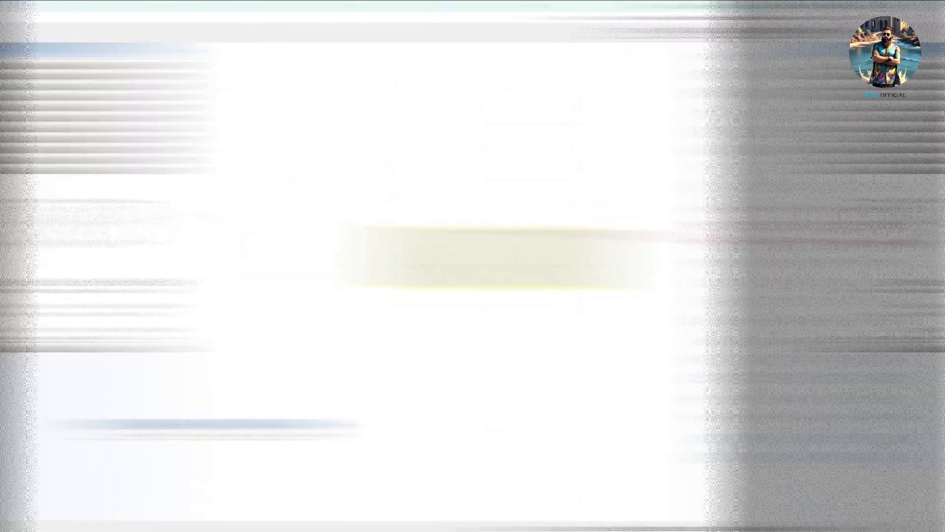
key("Delete")
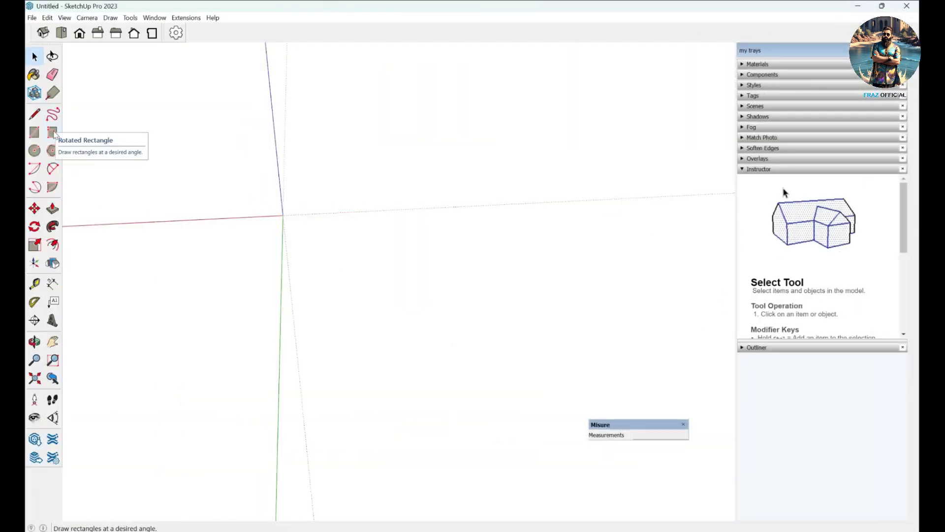
- Draw a Rotated Rectangle from the origin, with its first edge running diagonally between the axes on the ground and its width tilted upward
left_click(52, 132)
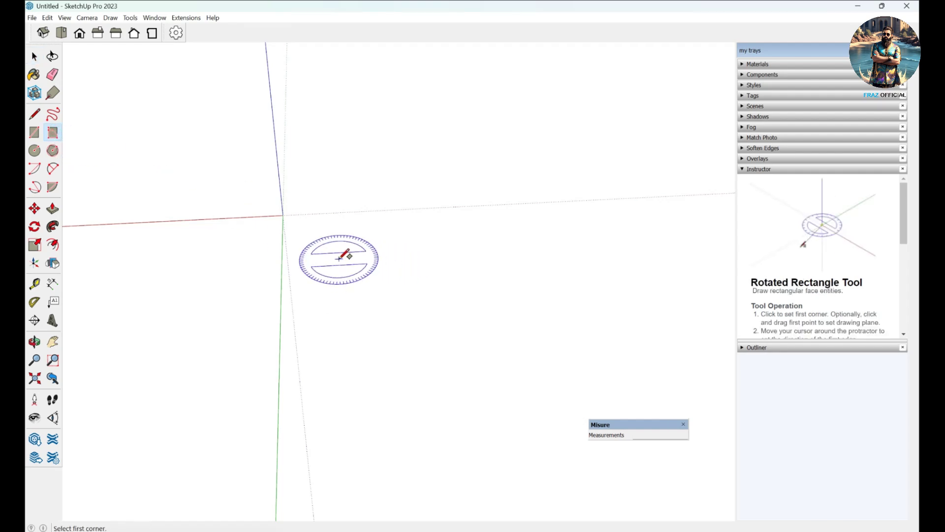
mouse_move(332, 295)
middle_mouse_down()
mouse_move(344, 280)
mouse_move(339, 301)
middle_mouse_up()
scroll(413, 322, "up", 3)
scroll(443, 300, "up", 3)
scroll(384, 287, "down", 2)
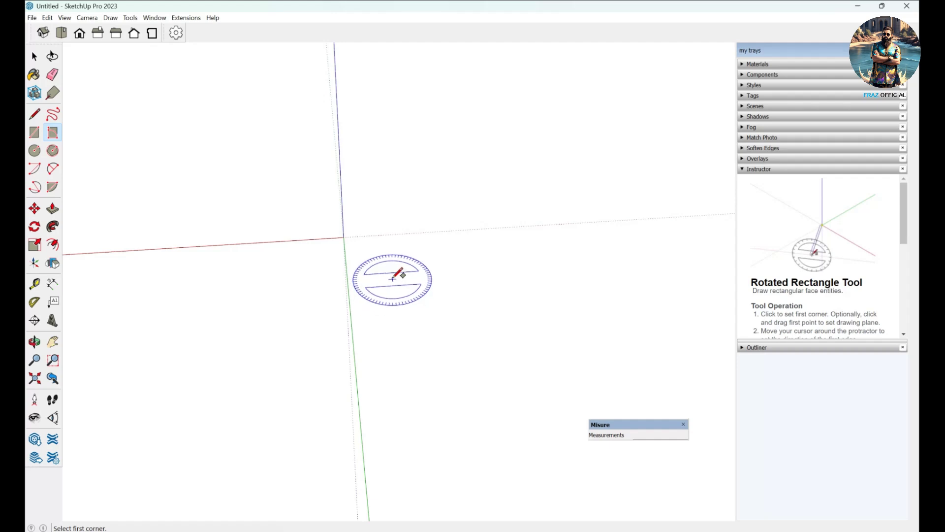
left_click(343, 237)
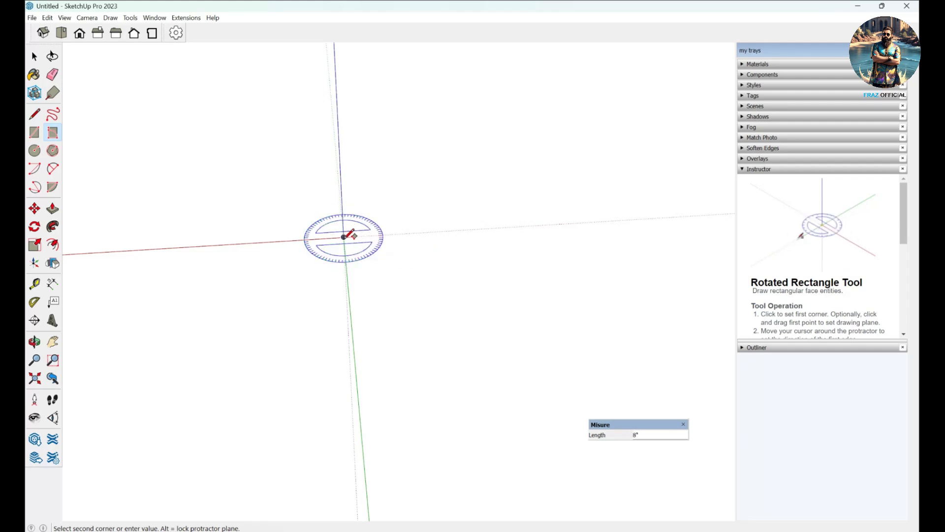
left_click(436, 322)
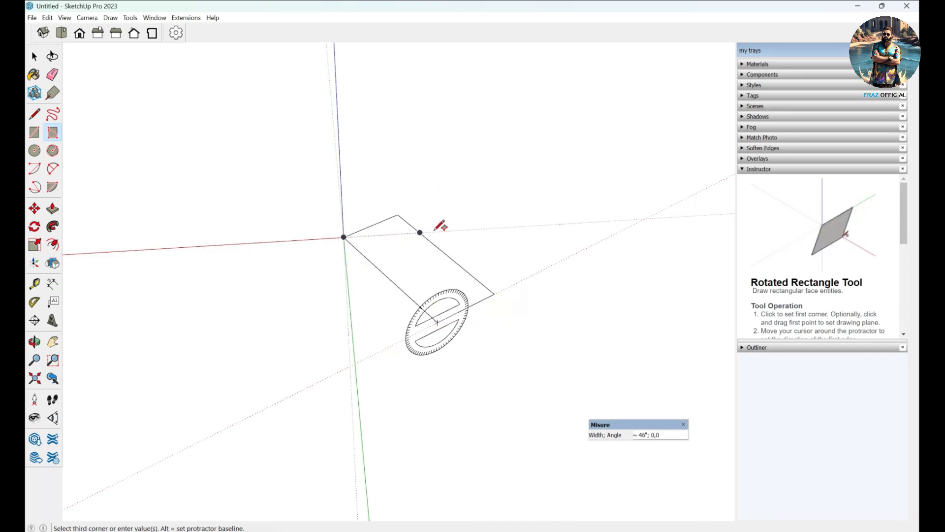
key("alt")
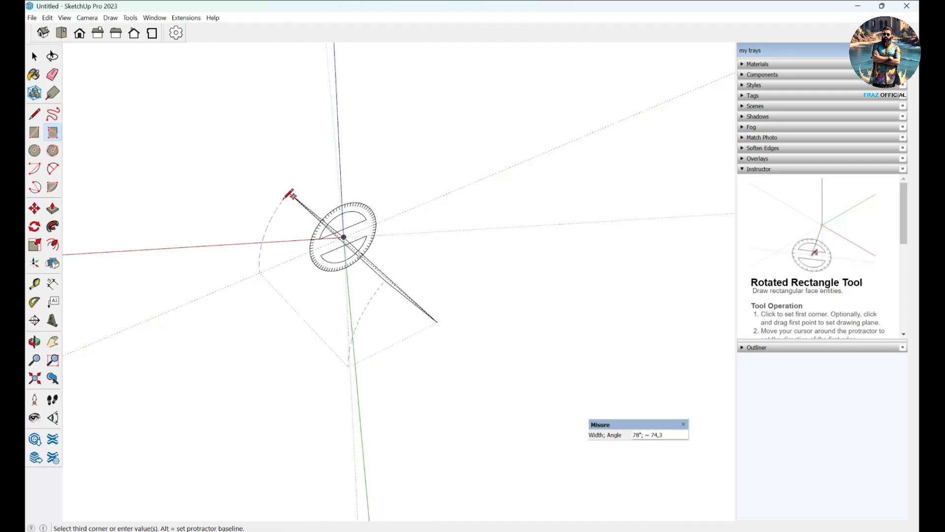
left_click(431, 129)
middle_click_drag(474, 158, 333, 170)
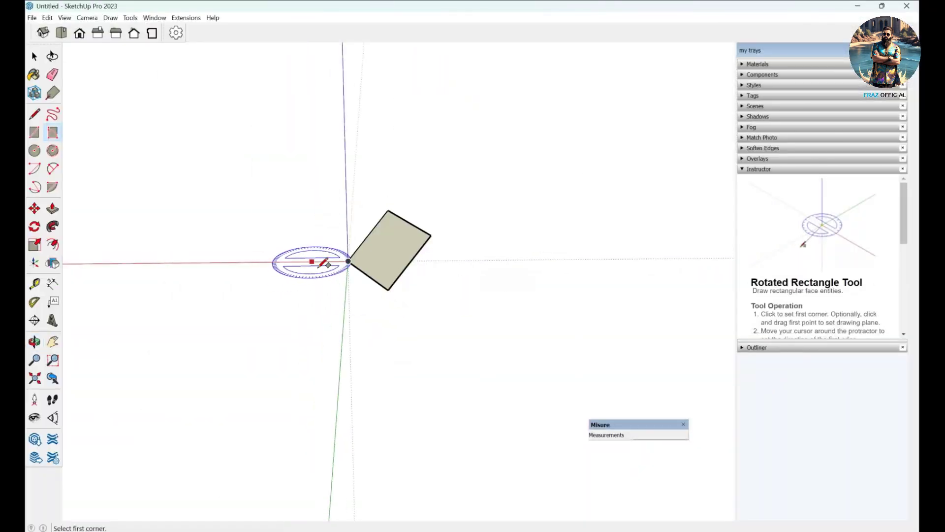
- Draw a vertical rotated rectangle of about 230" by 316" below the red axis, starting just beside the origin and angled away from the axis
left_click(320, 265)
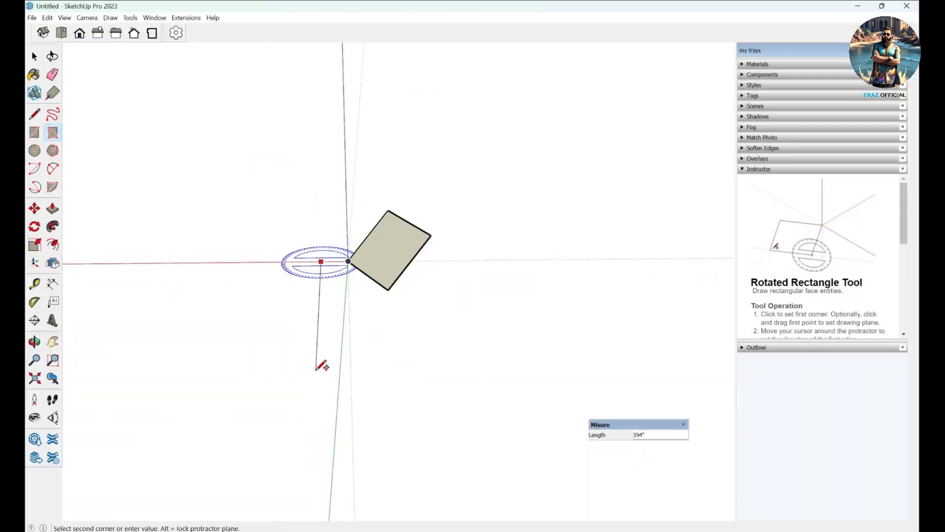
left_click(324, 369)
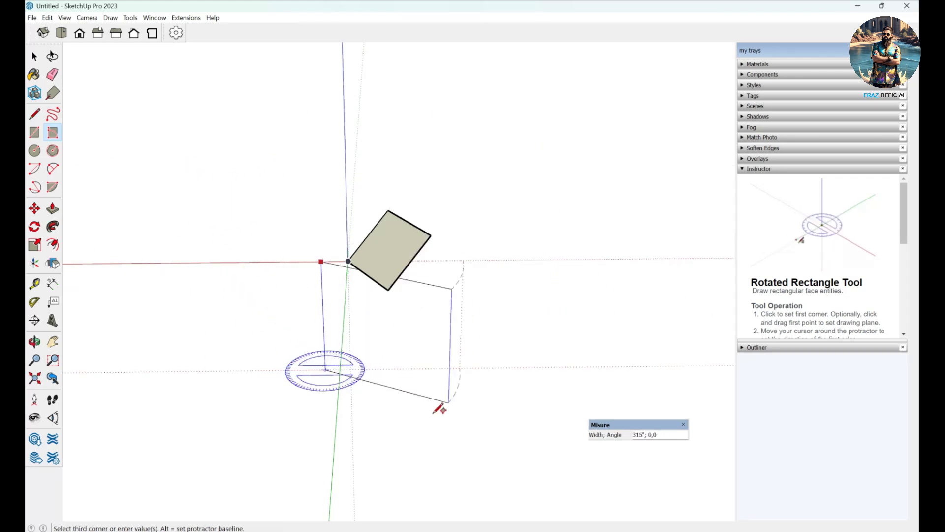
left_click(411, 450)
middle_click_drag(418, 445, 224, 389)
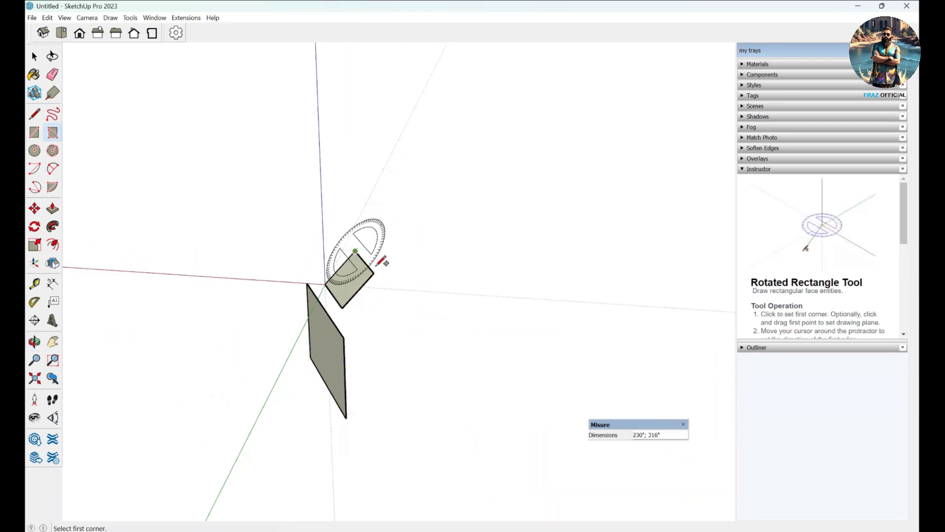
- Draw an upright rotated rectangle of about 282" by 352" standing on the dotted side of the red axis, parallel to that axis
left_click(410, 290)
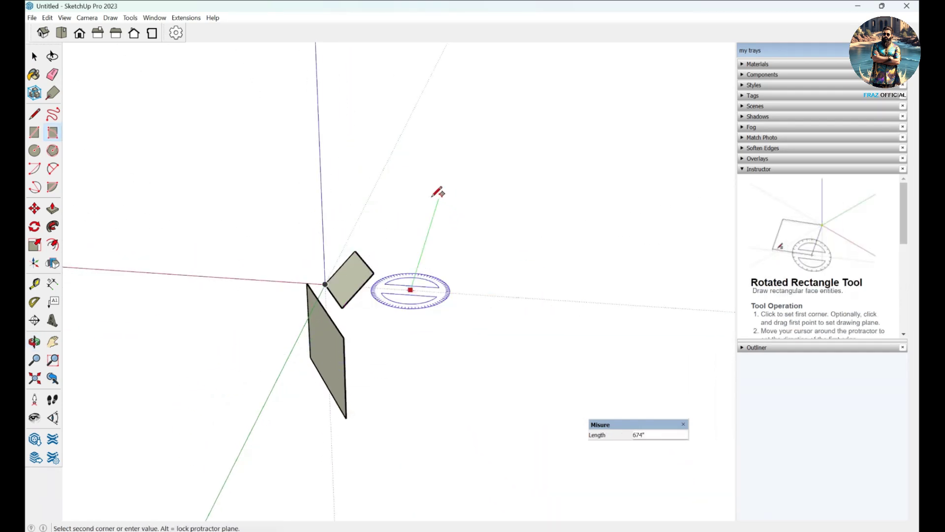
left_click(411, 189)
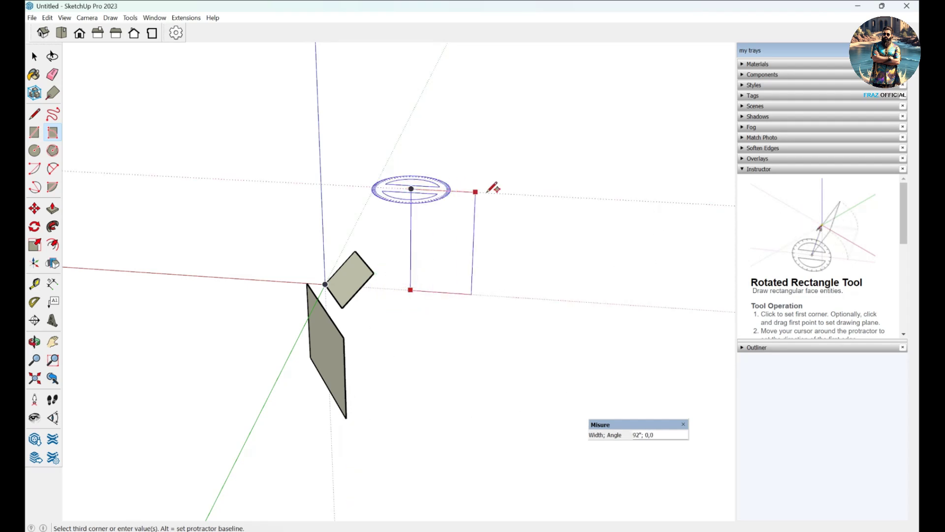
left_click(554, 196)
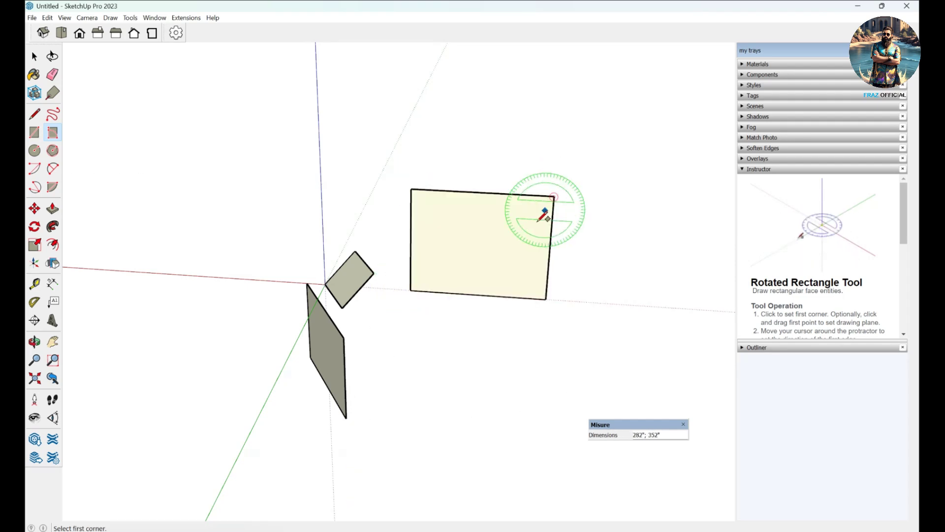
- Draw a larger upright rotated rectangle of about 759" by 801", with its first edge running vertically across the previous upright rectangle
middle_click_drag(517, 316, 390, 249)
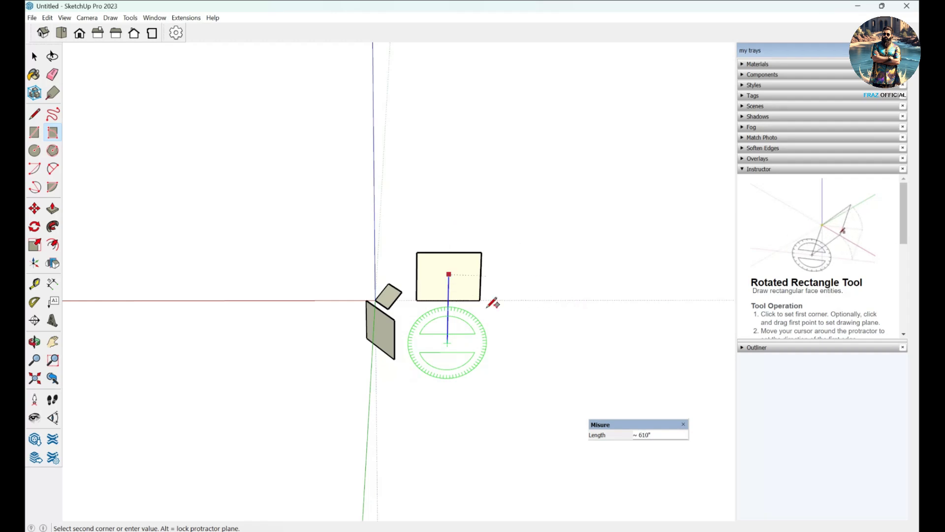
left_click(460, 193)
mouse_move(536, 296)
middle_mouse_down()
mouse_move(392, 312)
mouse_move(523, 298)
middle_mouse_up()
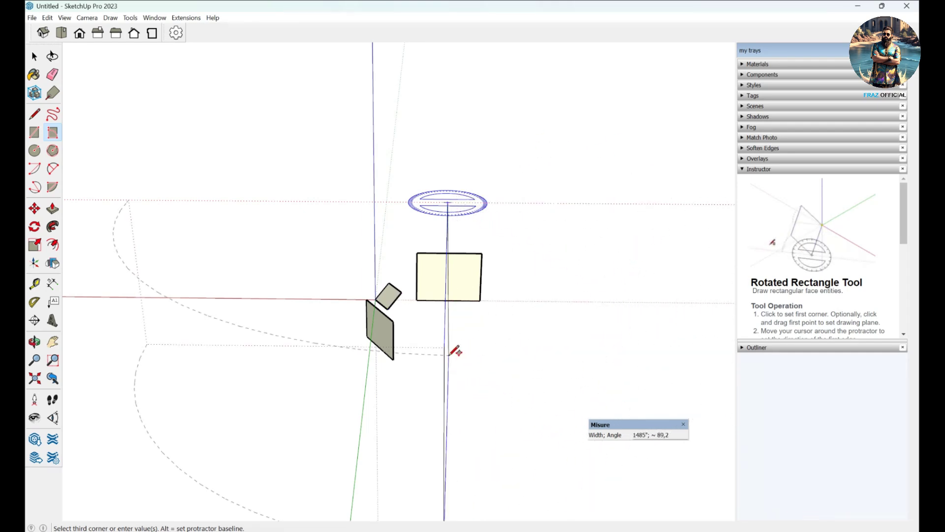
left_click(620, 204)
scroll(379, 275, "down", 3)
middle_click_drag(376, 278, 433, 270)
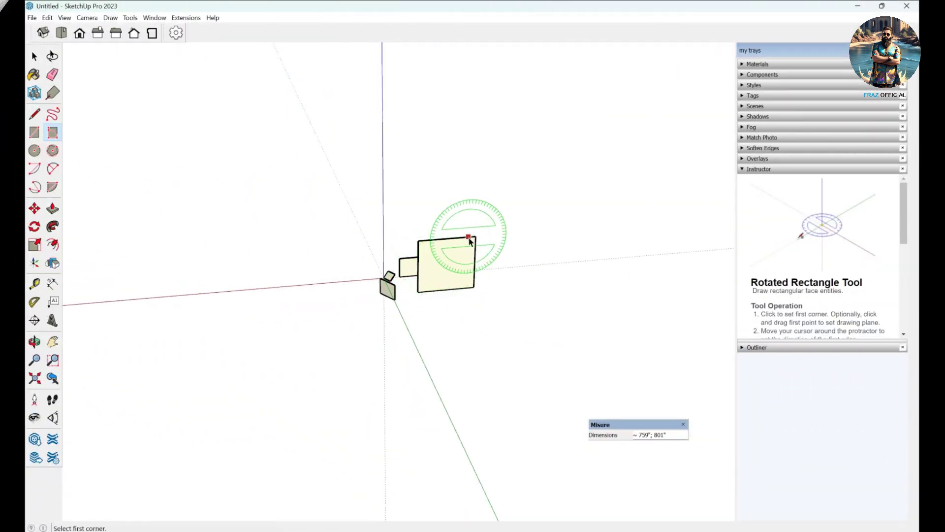
- Select all the rotated rectangles and delete them
key("space")
left_click_drag(542, 189, 296, 340)
key("Delete")
- Draw two overlapping circles on the ground near the origin, a large one and a smaller one with a radius of about 3830"
scroll(98, 197, "up", 5)
left_click(39, 153)
mouse_move(454, 282)
middle_mouse_down()
mouse_move(412, 276)
mouse_move(552, 365)
mouse_move(311, 290)
mouse_move(482, 355)
mouse_move(382, 333)
mouse_move(352, 287)
middle_mouse_up()
left_click(347, 285)
left_click(444, 332)
left_click(340, 271)
left_click(423, 285)
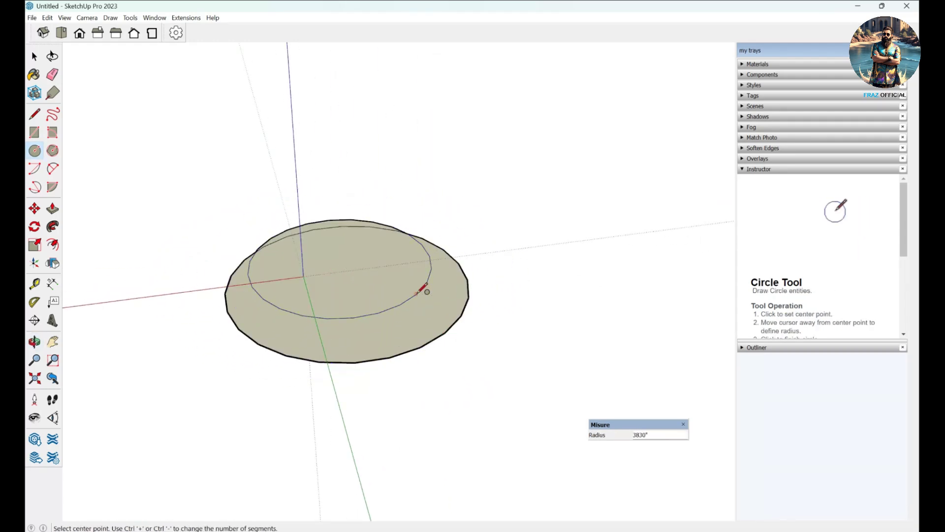
- Draw two more large circles on the ground, overlapping the existing circles near the origin
left_click(383, 188)
left_click(466, 256)
scroll(436, 301, "down", 3)
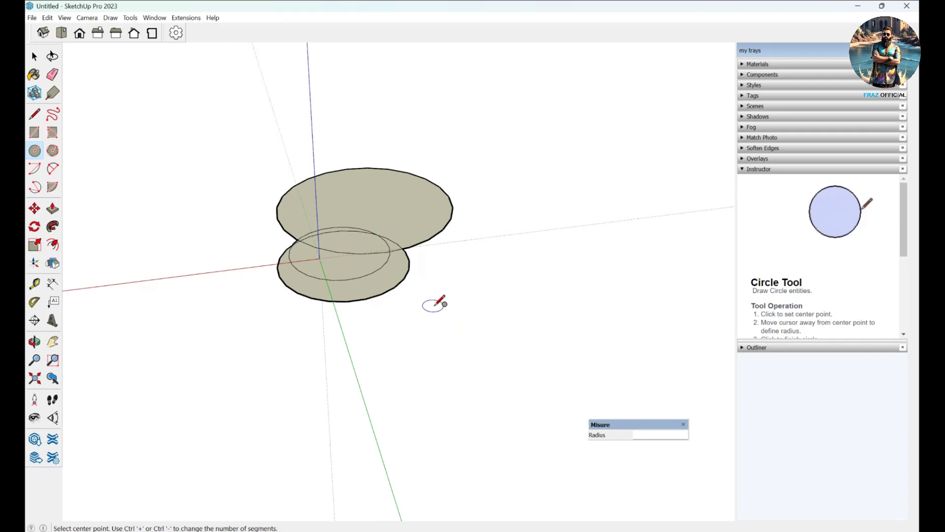
scroll(397, 253, "up", 4)
left_click(440, 261)
left_click(488, 310)
middle_click_drag(490, 343, 485, 324)
- Select all the overlapping circles and delete them
key("space")
left_click_drag(595, 164, 242, 323)
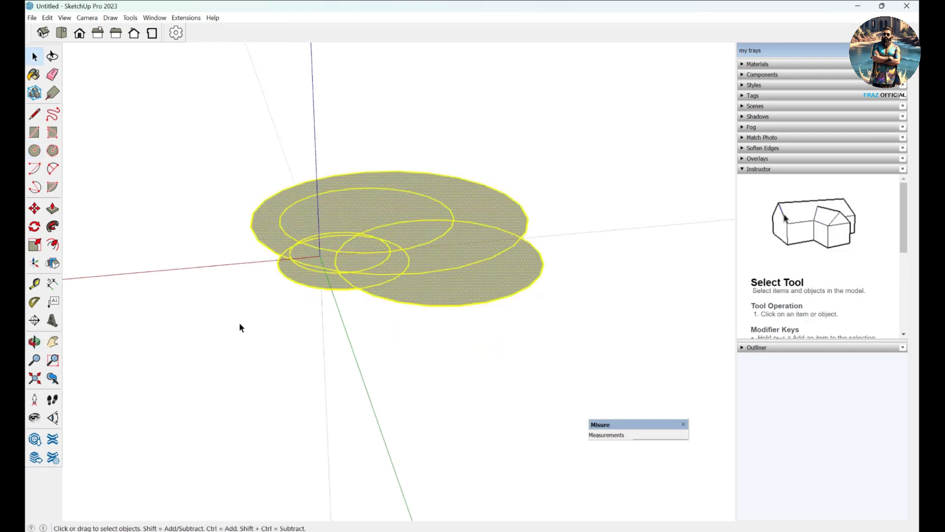
key("Delete")
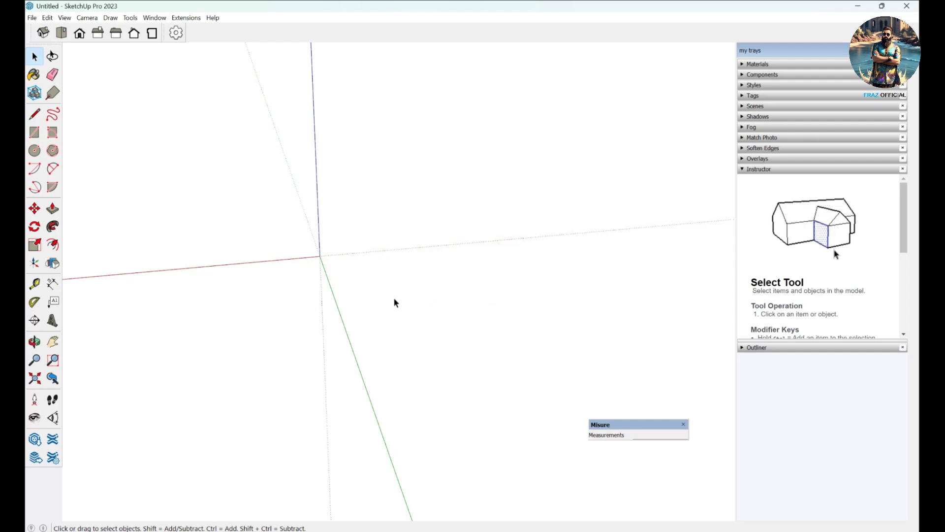
- Draw a circle with a radius of 500 on the ground beside the green axis, near the origin
key("c")
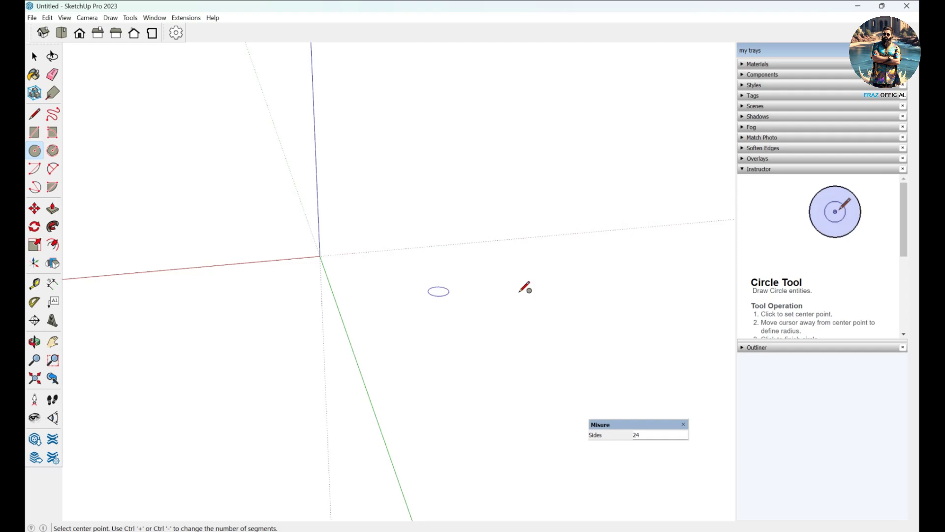
scroll(841, 223, "down", 5)
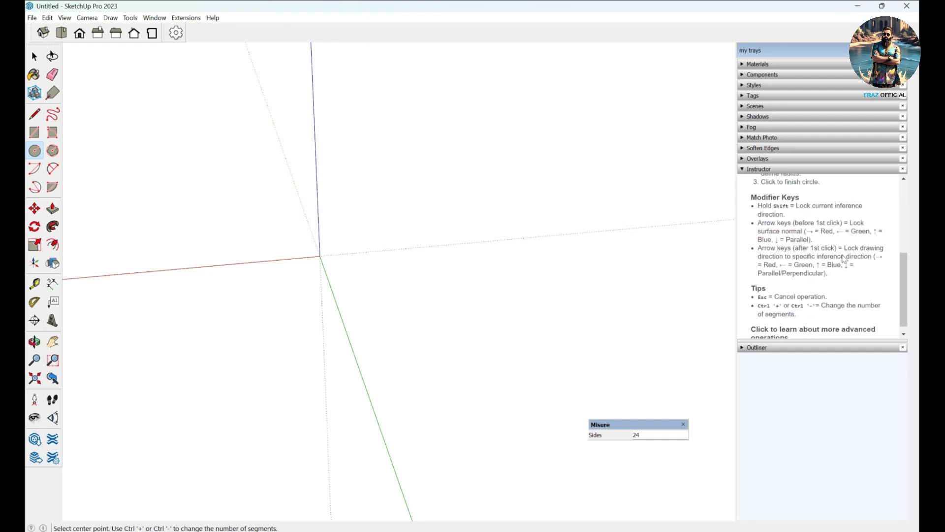
left_click(380, 291)
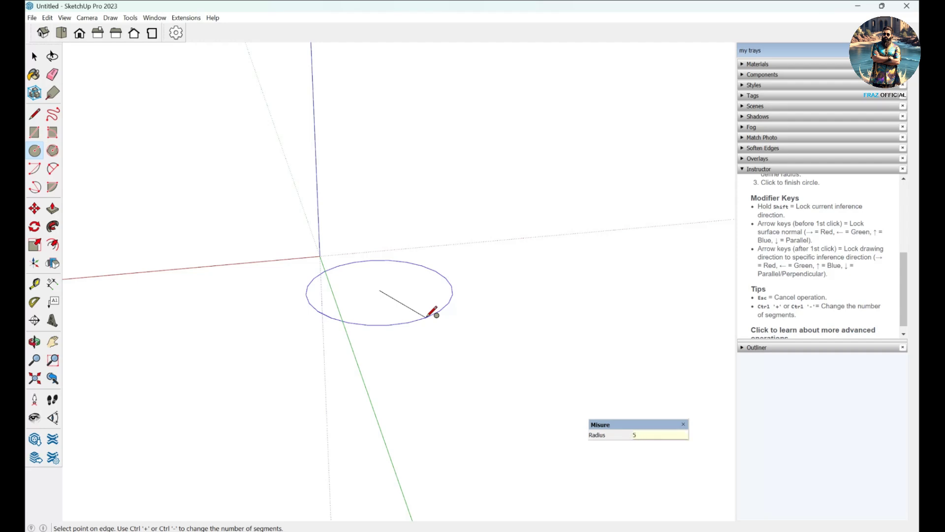
type("500")
key("Return")
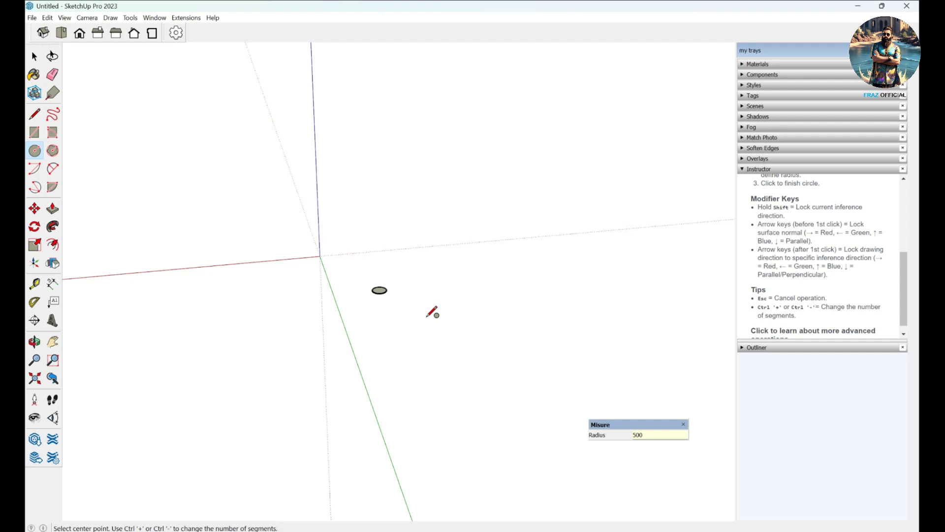
- Examine the outline of the 500-radius circle up close to see its straight segments
scroll(379, 275, "up", 10)
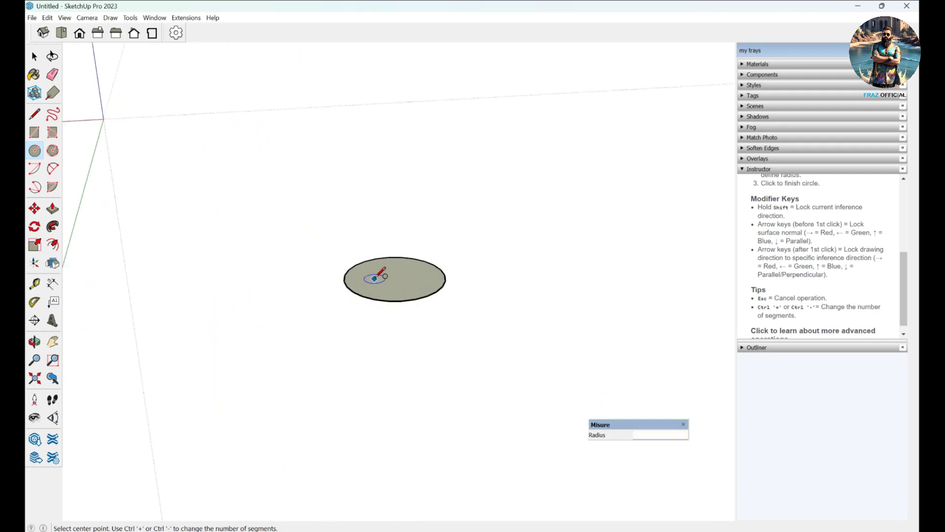
scroll(273, 268, "down", 5)
middle_click_drag(274, 270, 359, 326)
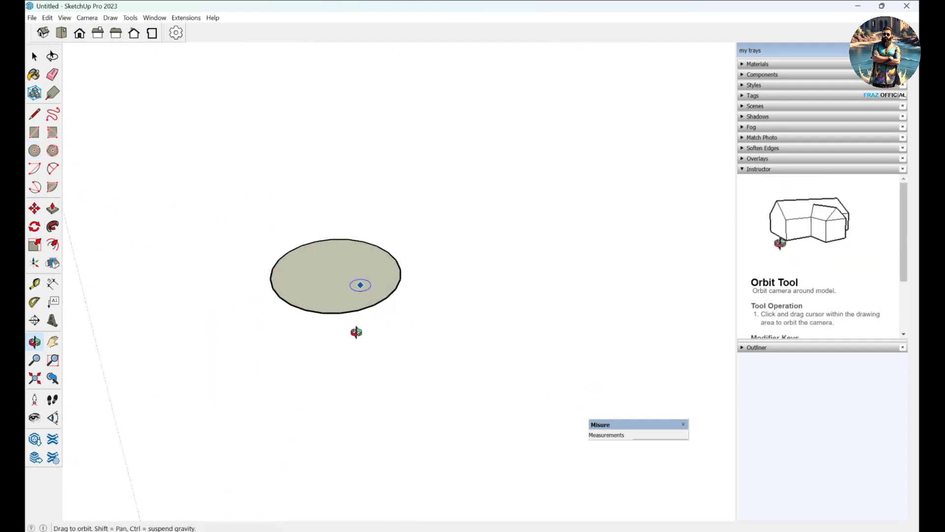
middle_click_drag(327, 280, 355, 358)
scroll(355, 344, "up", 3)
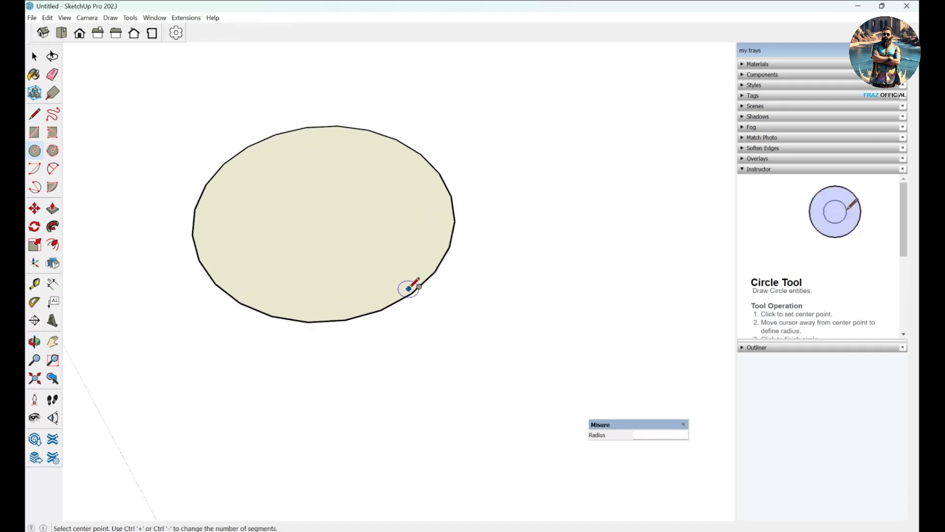
scroll(346, 295, "up", 4)
scroll(538, 291, "down", 3)
scroll(537, 295, "down", 2)
middle_click_drag(384, 236, 500, 271)
scroll(532, 246, "up", 5)
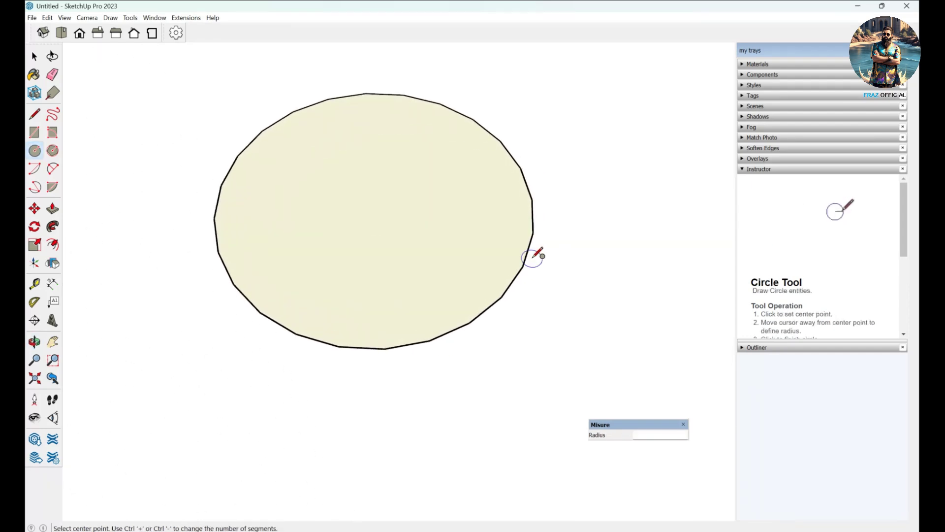
scroll(525, 210, "down", 5)
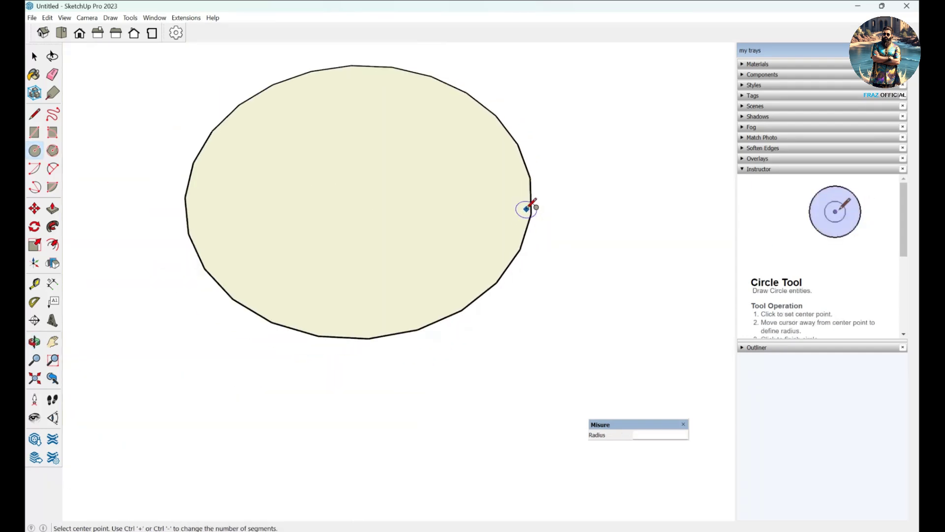
- Draw a second, larger circle with a radius of about 867" on the ground, separate from the first circle
middle_click_drag(481, 253, 394, 261)
scroll(399, 230, "down", 2)
scroll(394, 231, "down", 3)
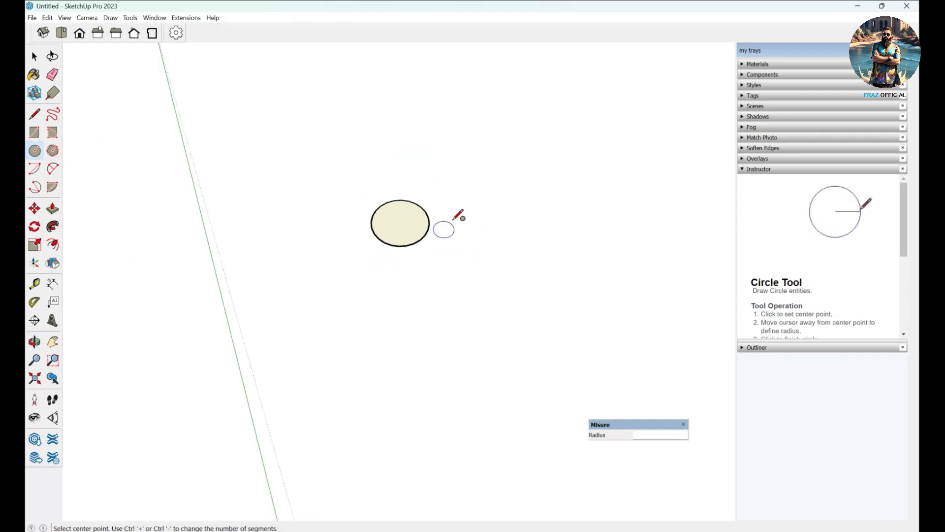
scroll(467, 188, "down", 3)
middle_click_drag(480, 299, 504, 267)
scroll(422, 208, "up", 3)
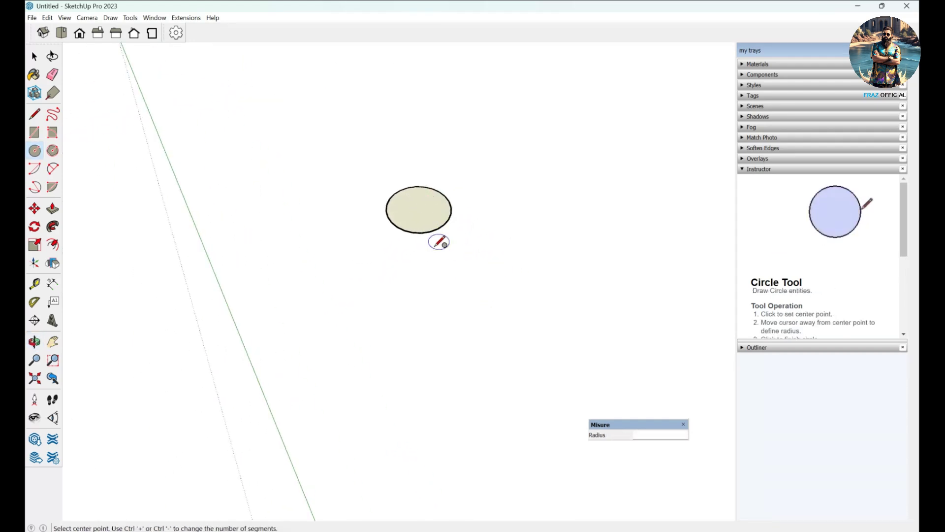
scroll(401, 227, "down", 2)
scroll(466, 335, "up", 2)
scroll(470, 331, "up", 1)
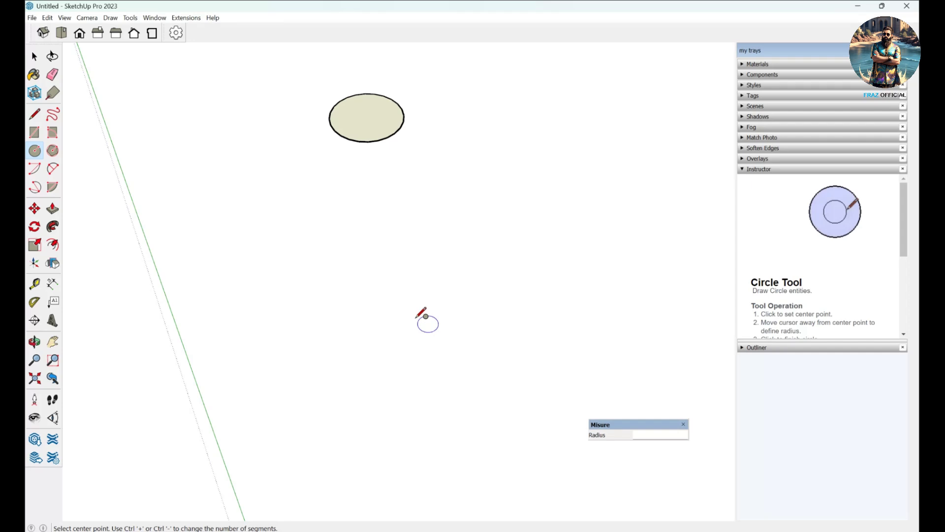
left_click(348, 260)
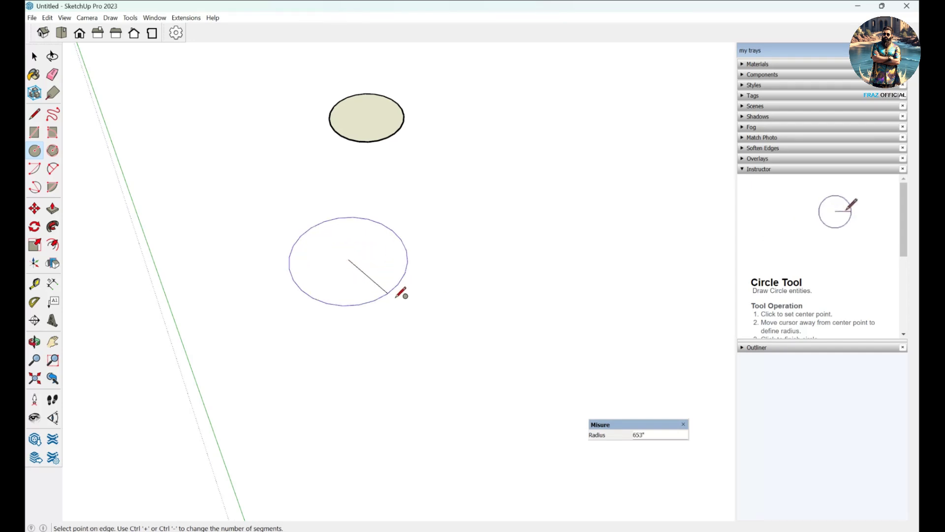
left_click(406, 295)
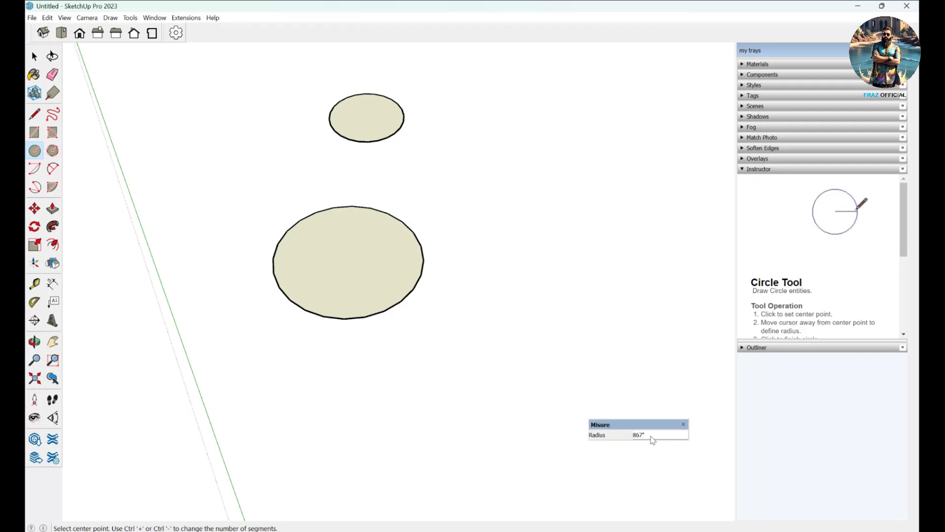
- Increase the second circle's number of sides to 50 and inspect its edge up close
type("23")
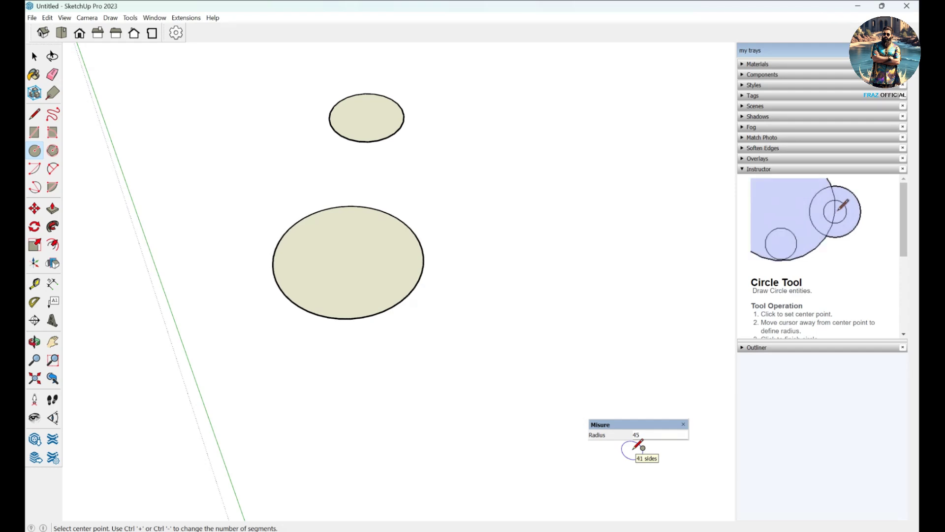
key("ctrl+plus")
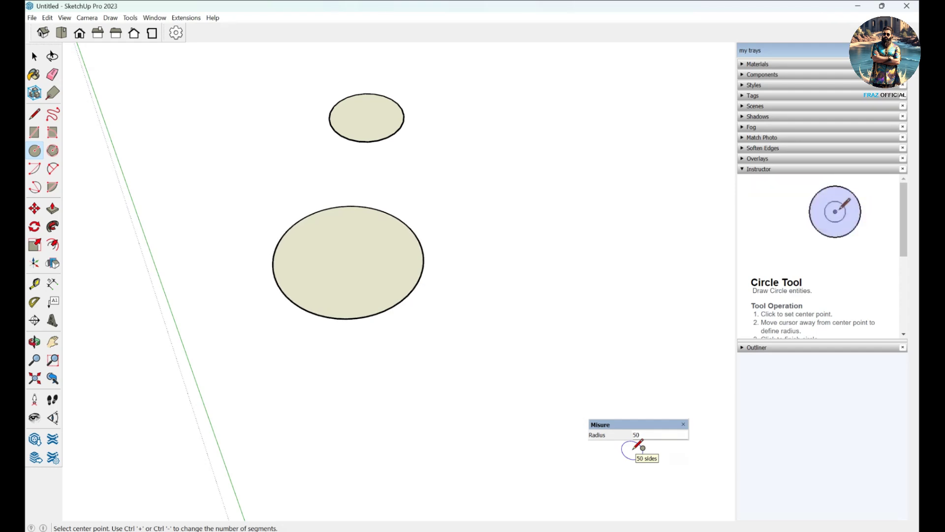
scroll(380, 295, "up", 10)
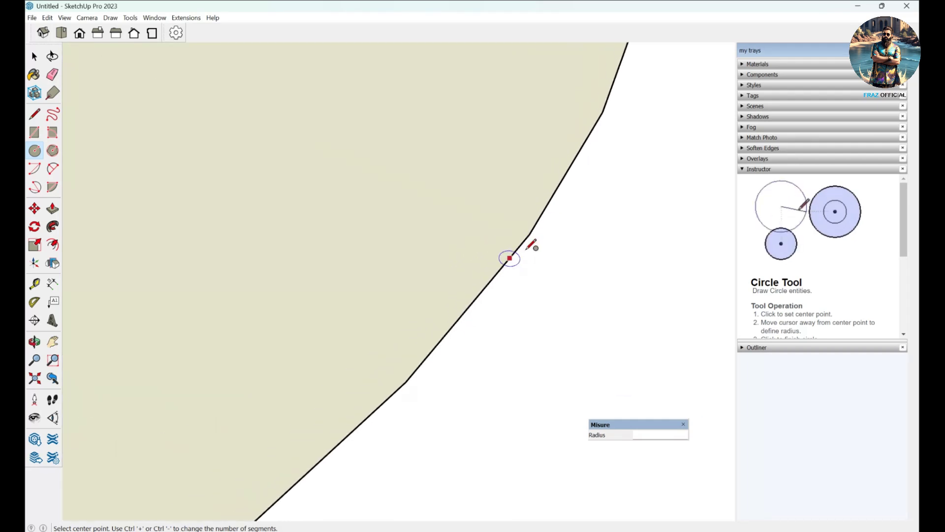
scroll(507, 247, "down", 10)
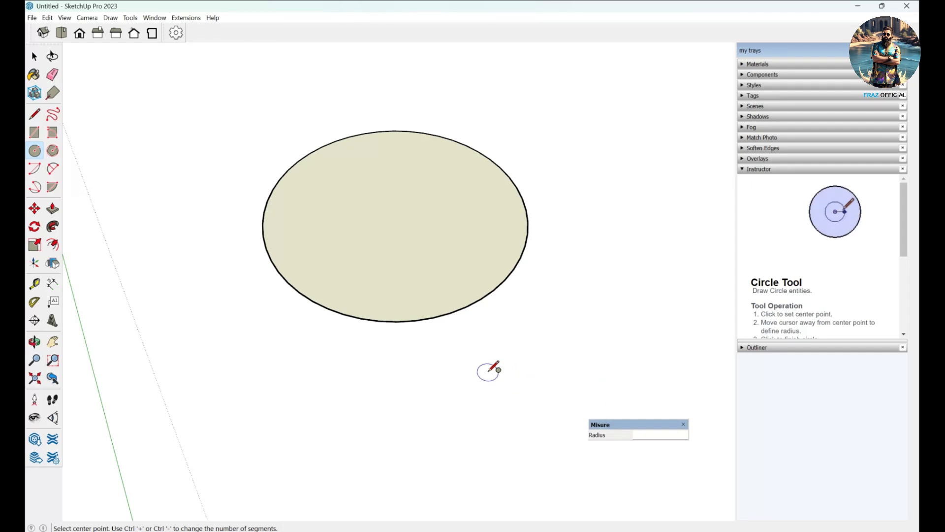
scroll(403, 325, "down", 3)
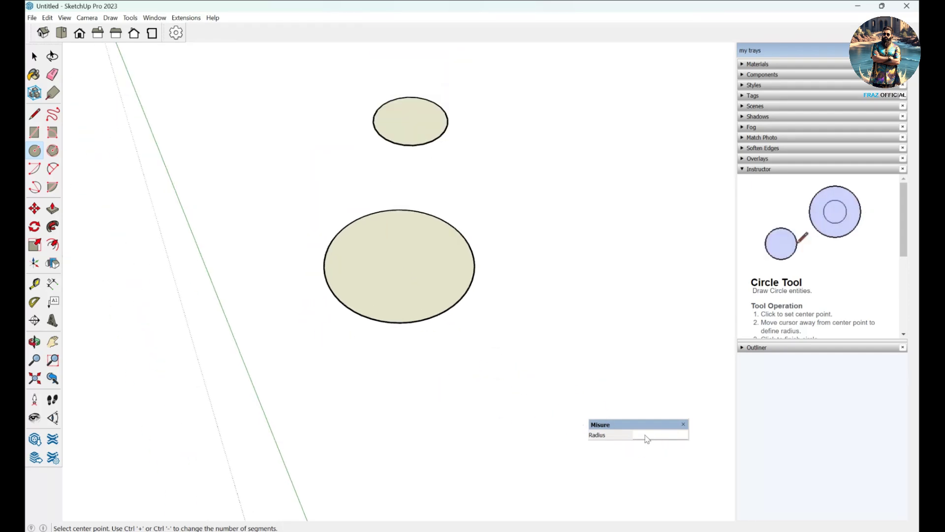
- Draw another circle with a radius of about 568" in the empty area beyond the existing circles
key("r")
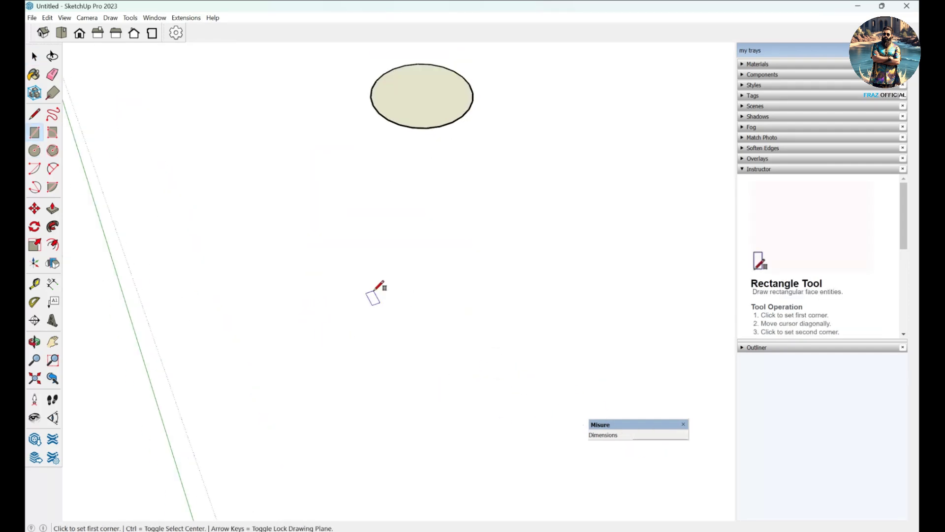
key("c")
left_click(376, 290)
left_click(442, 317)
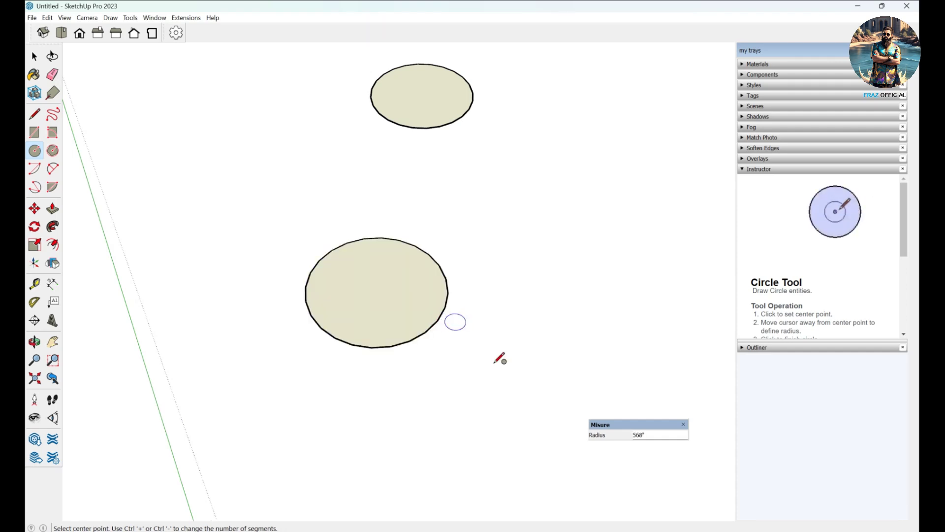
- Start a 3-sided circle beside the last one and try changing it to 2 segments
type("3")
key("Return")
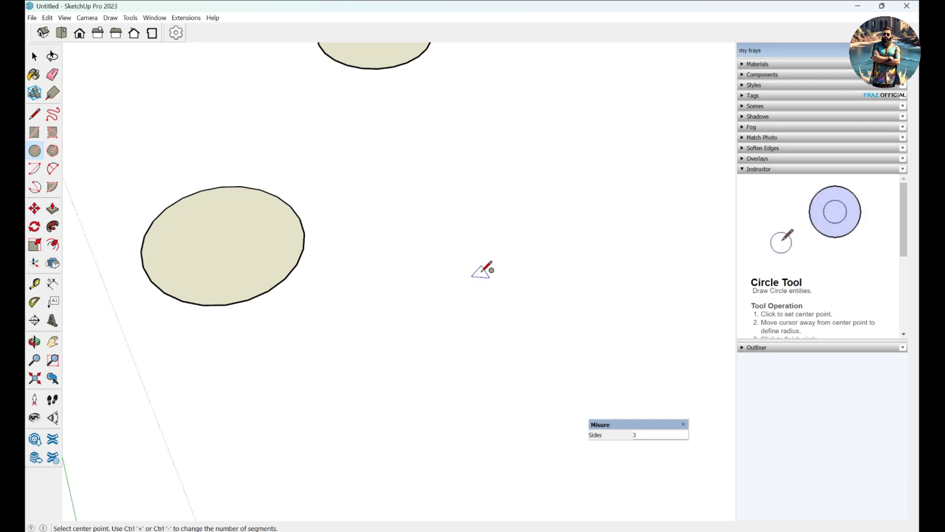
left_click(470, 254)
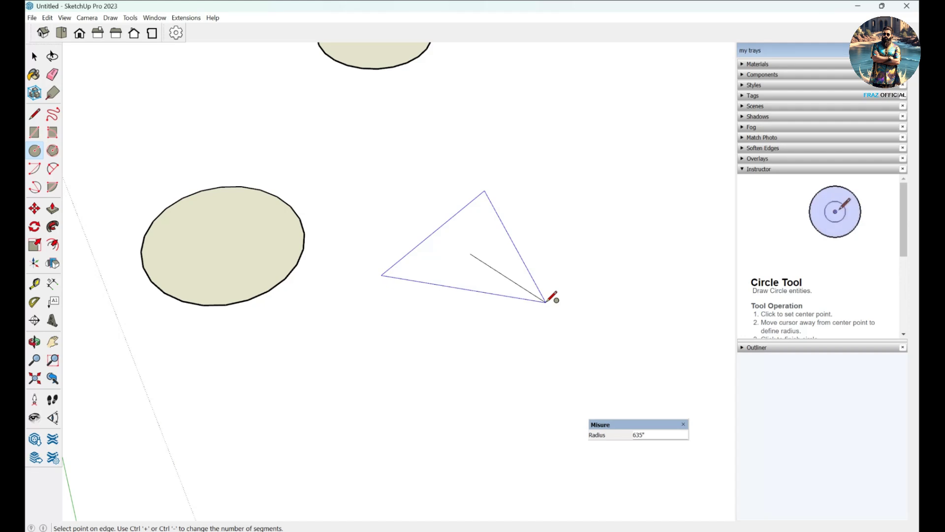
key("Return")
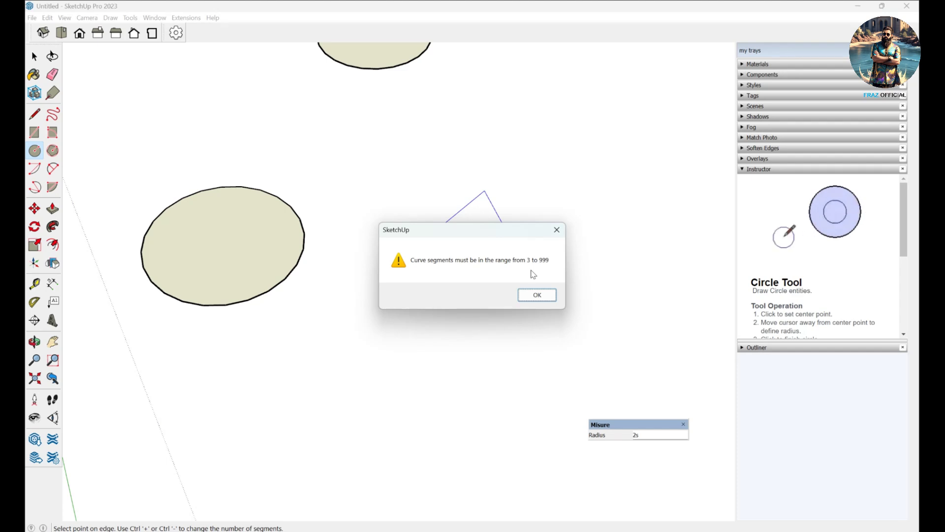
left_click(537, 295)
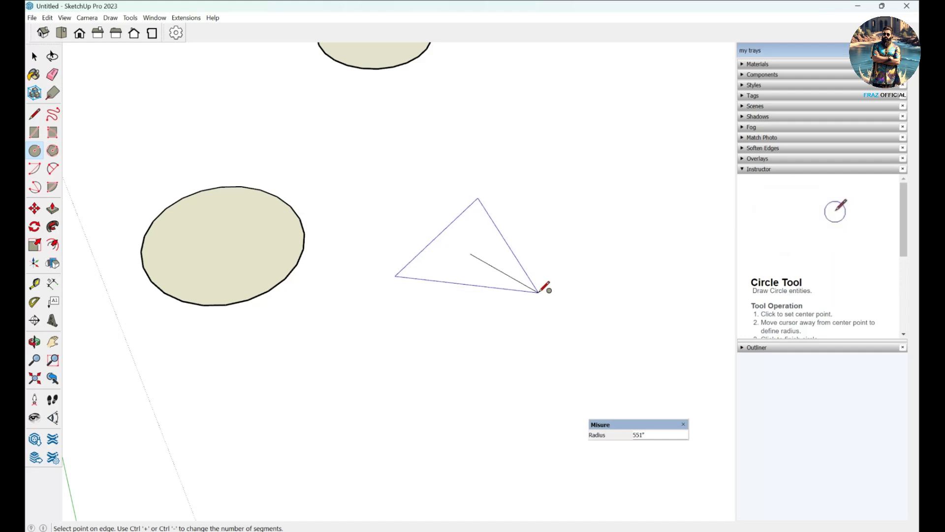
- Set the circle in progress to 100 segments and finish drawing it beside the previous circle
type("100s")
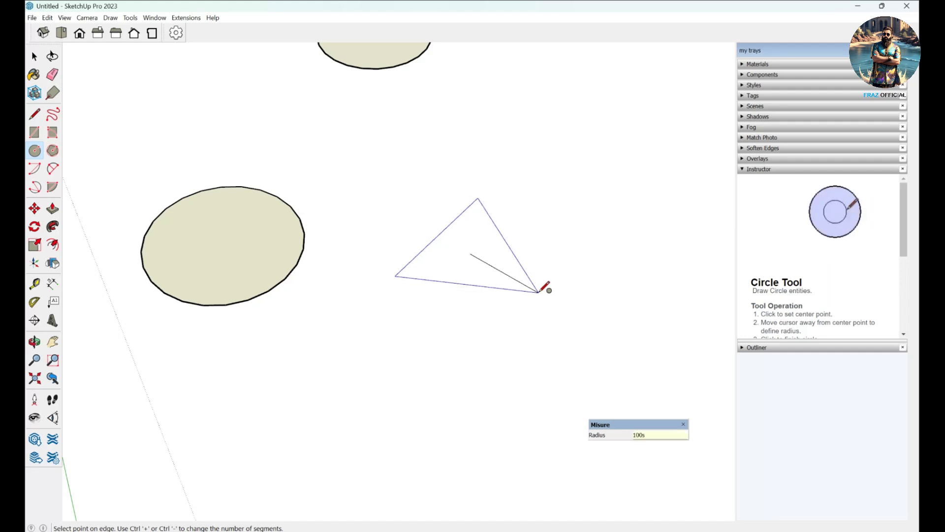
key("Return")
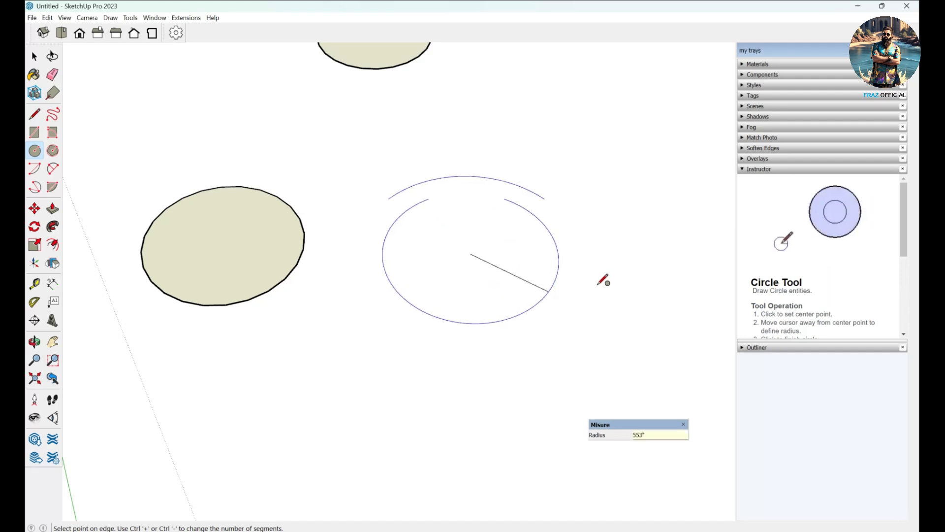
scroll(596, 286, "up", 3)
scroll(597, 288, "up", 4)
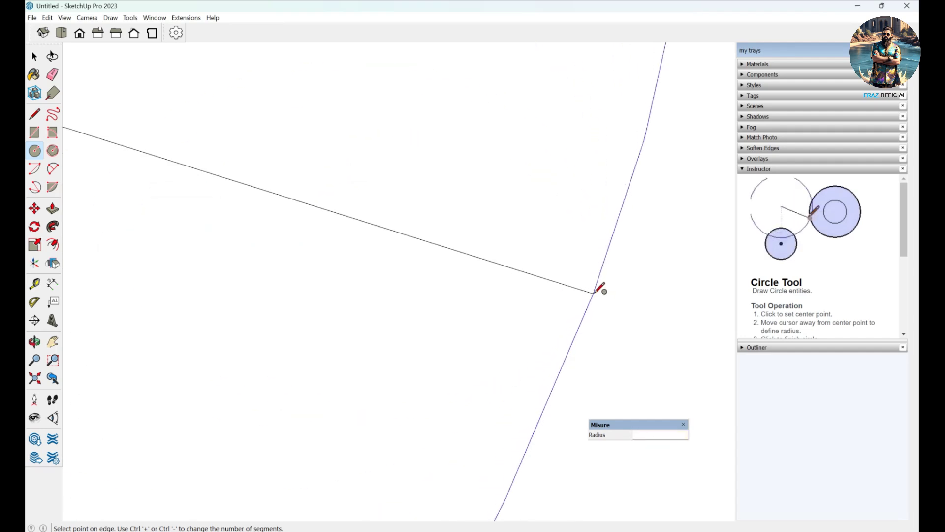
left_click(544, 284)
- Compare the edge smoothness of the 100-segment circle with that of the other circles
scroll(615, 322, "down", 6)
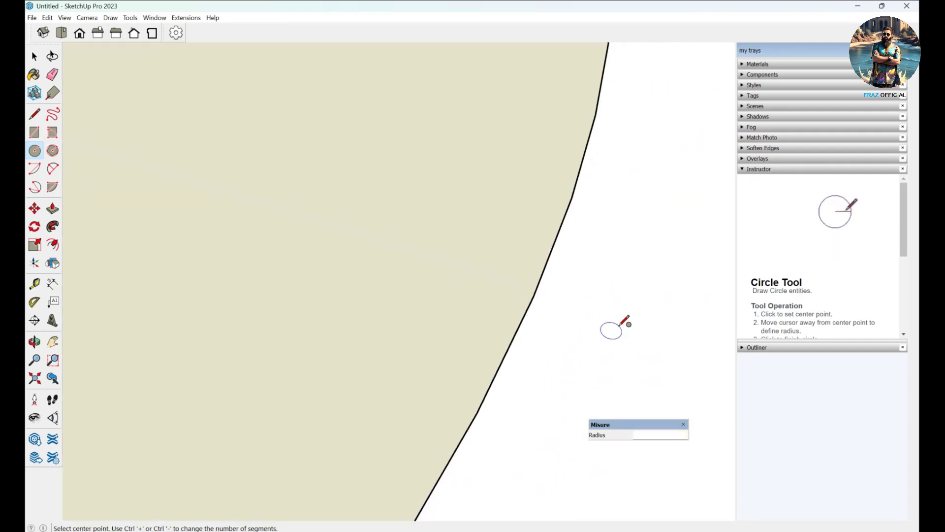
scroll(504, 281, "down", 6)
scroll(466, 147, "up", 8)
scroll(522, 182, "down", 5)
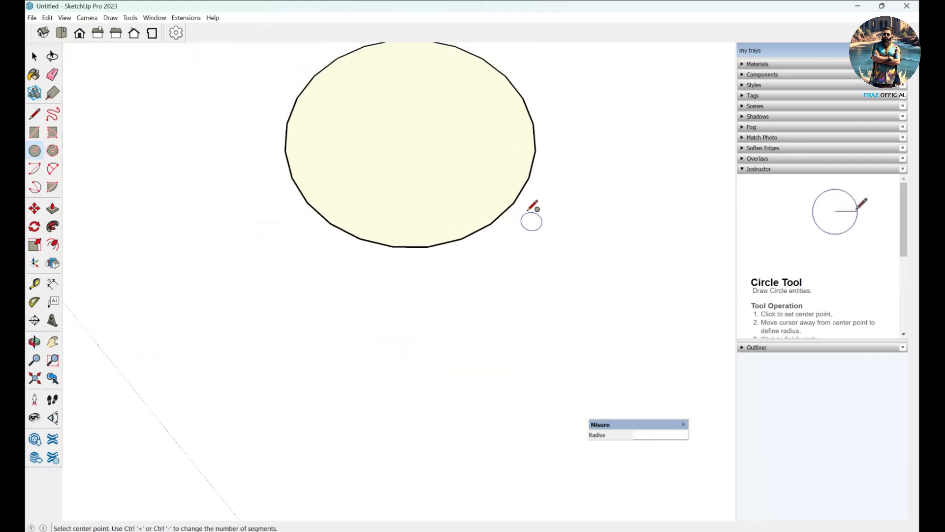
scroll(534, 168, "up", 5)
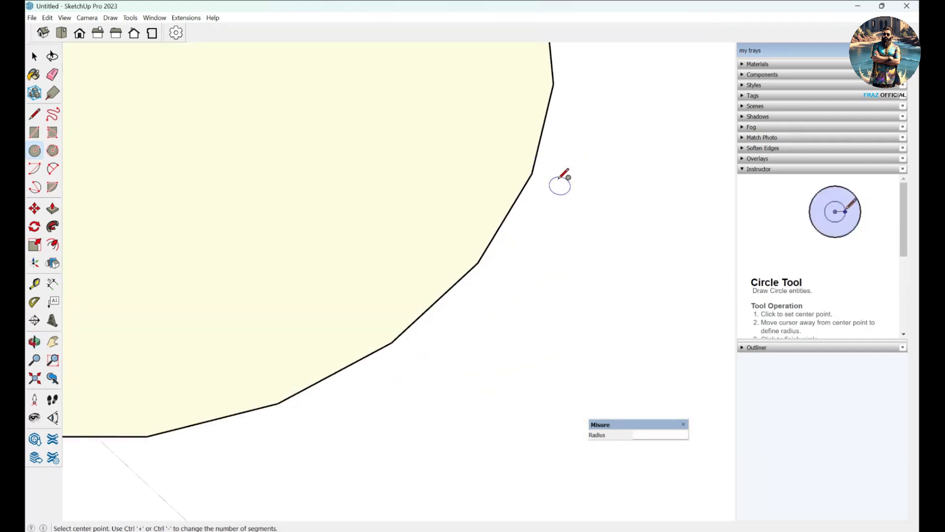
scroll(480, 157, "up", 1)
scroll(468, 160, "down", 10)
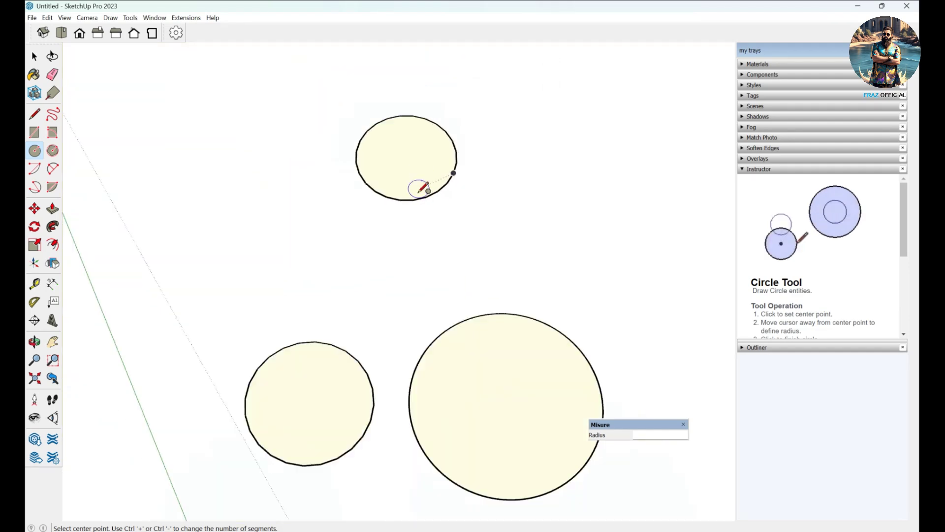
- Delete all the circles from the model
middle_click_drag(564, 313, 550, 268)
scroll(450, 298, "up", 4)
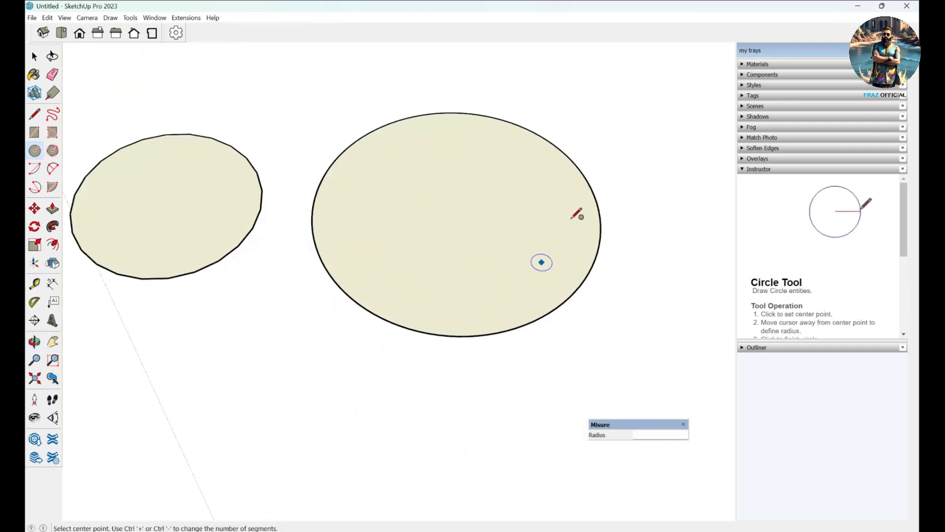
scroll(417, 235, "down", 2)
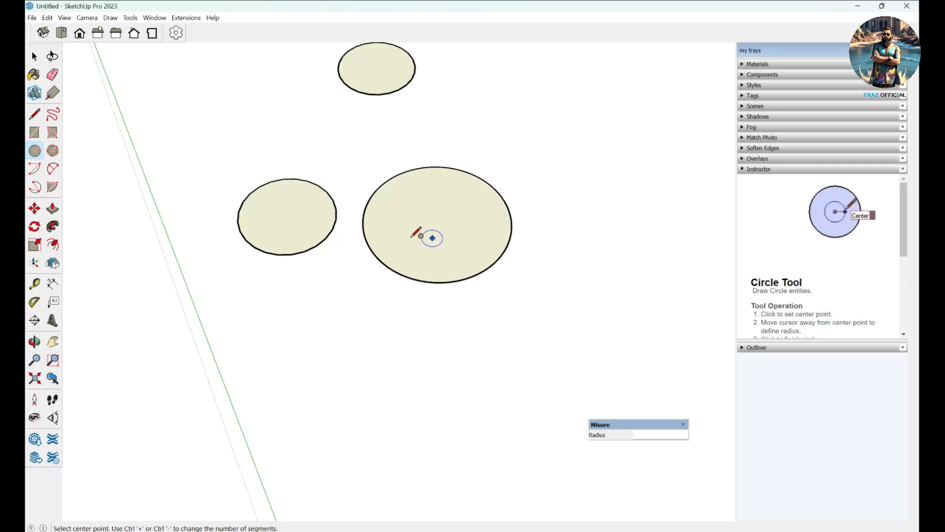
scroll(516, 270, "down", 2)
key("space")
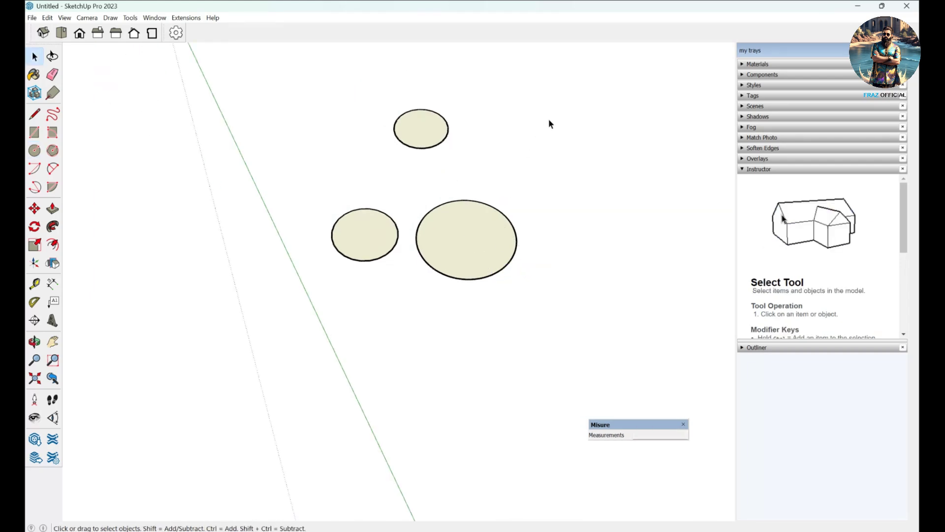
left_click_drag(302, 325, 297, 326)
key("Delete")
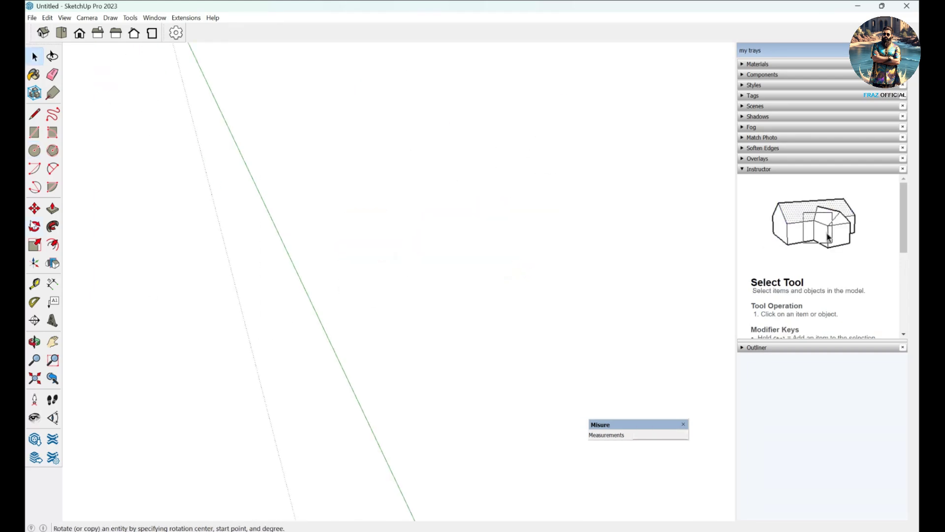
- Draw a hexagon with an inscribed radius of about 1389" in the empty area using the Polygon tool
left_click(53, 150)
left_click(446, 268)
left_click(526, 297)
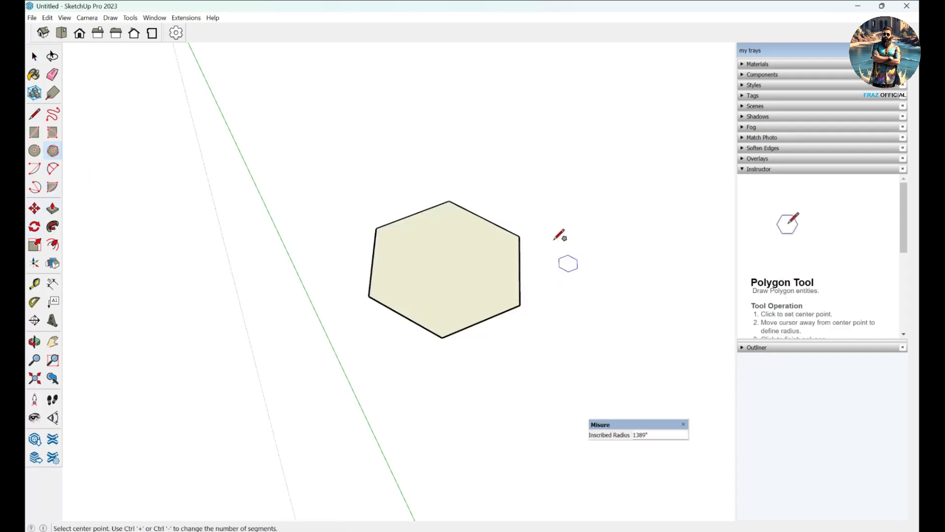
- Draw an 8-sided polygon with an inscribed radius of 500" beside the hexagon
scroll(522, 236, "up", 2)
scroll(438, 300, "down", 2)
scroll(424, 266, "down", 2)
scroll(418, 241, "up", 3)
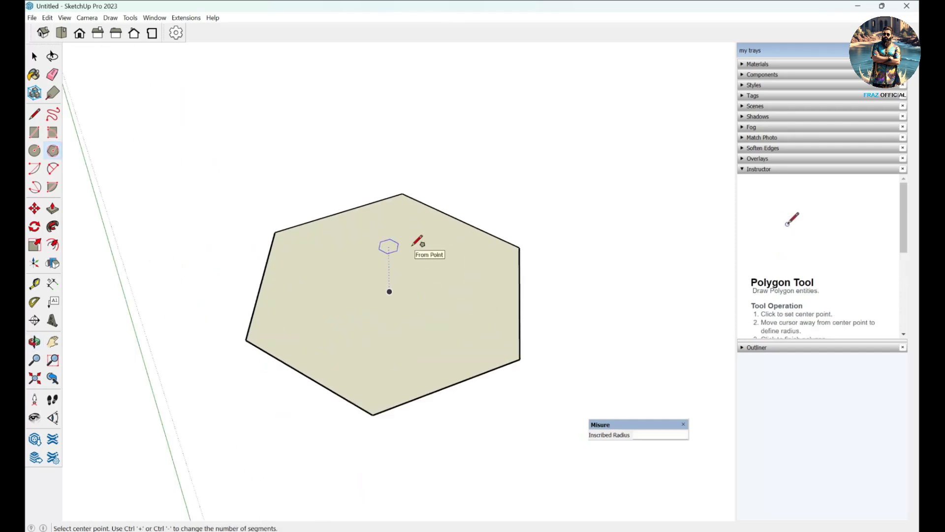
scroll(449, 327, "down", 2)
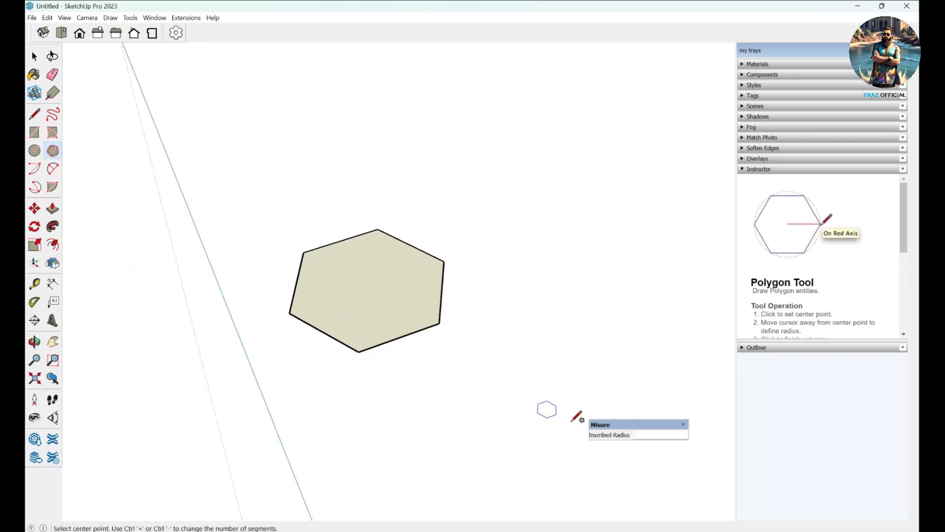
scroll(392, 330, "down", 2)
scroll(487, 352, "up", 4)
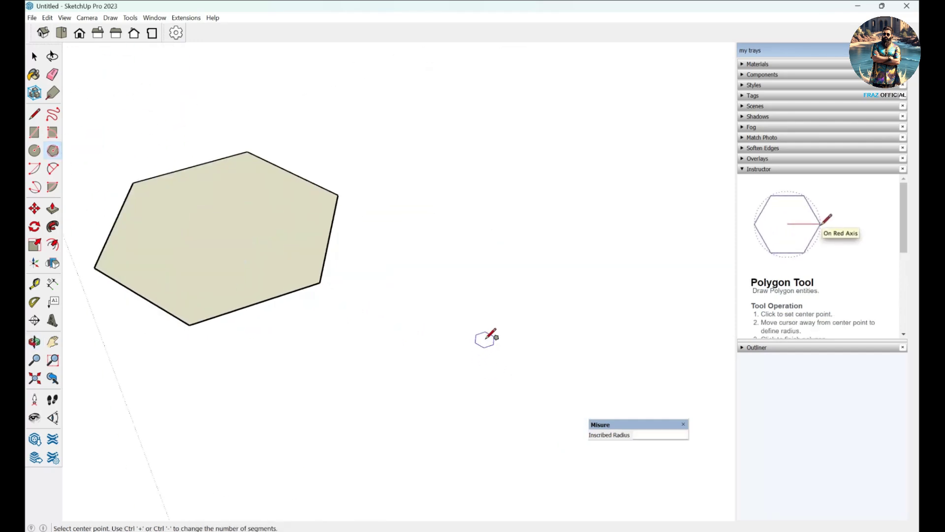
scroll(456, 244, "up", 1)
left_click(451, 246)
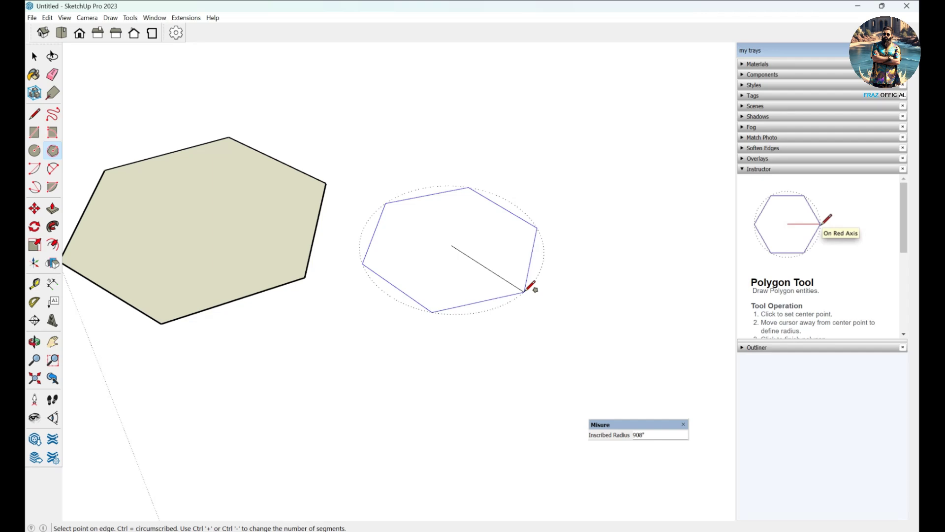
type("8s")
key("Return")
scroll(547, 245, "up", 1)
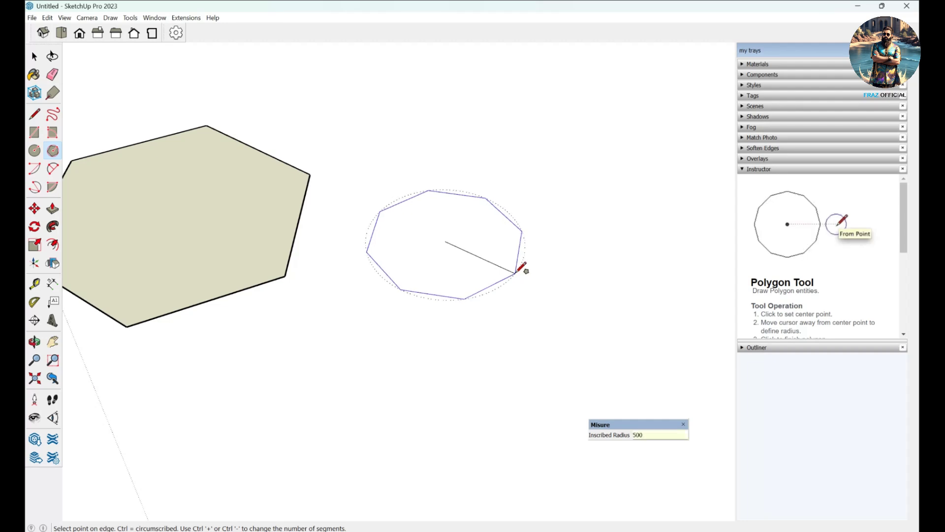
key("Return")
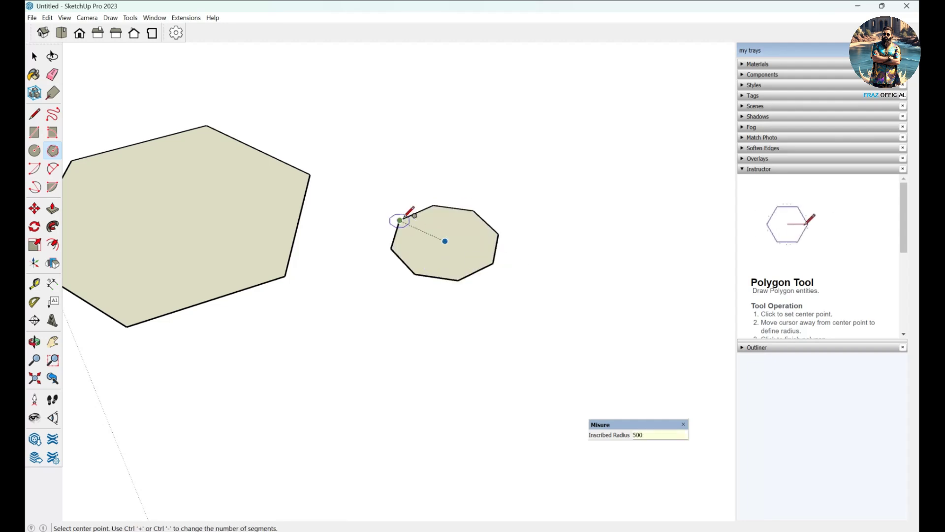
- Dimension the octagon's radius from its center to one of its corners
scroll(400, 220, "up", 4)
scroll(355, 236, "down", 3)
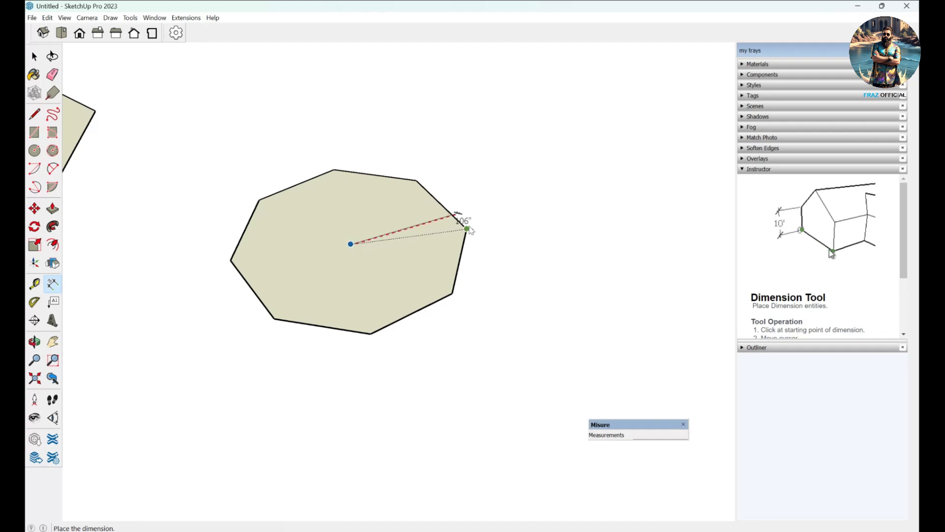
left_click(361, 237)
- Examine the octagon's radius dimension and compare the octagon with the hexagon
scroll(384, 226, "up", 2)
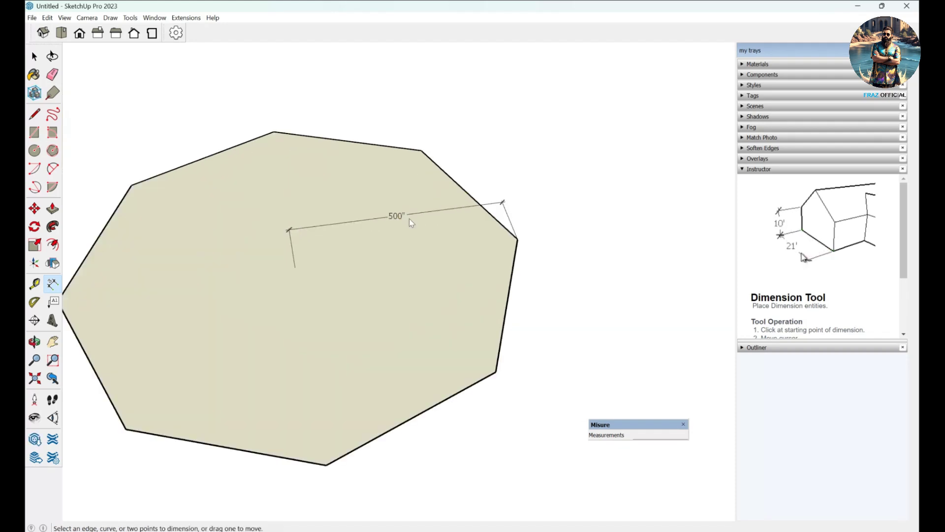
scroll(374, 224, "down", 1)
middle_click_drag(361, 222, 344, 231)
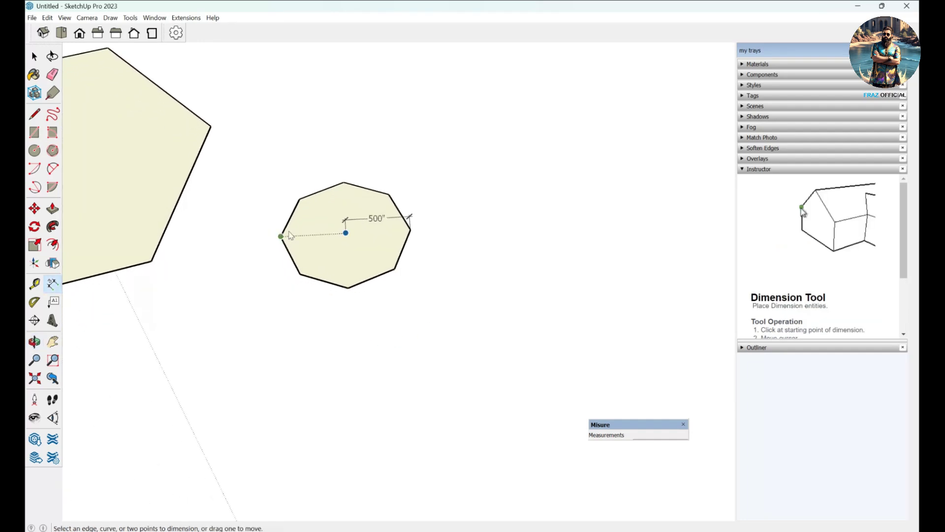
scroll(231, 210, "up", 2)
scroll(373, 209, "down", 5)
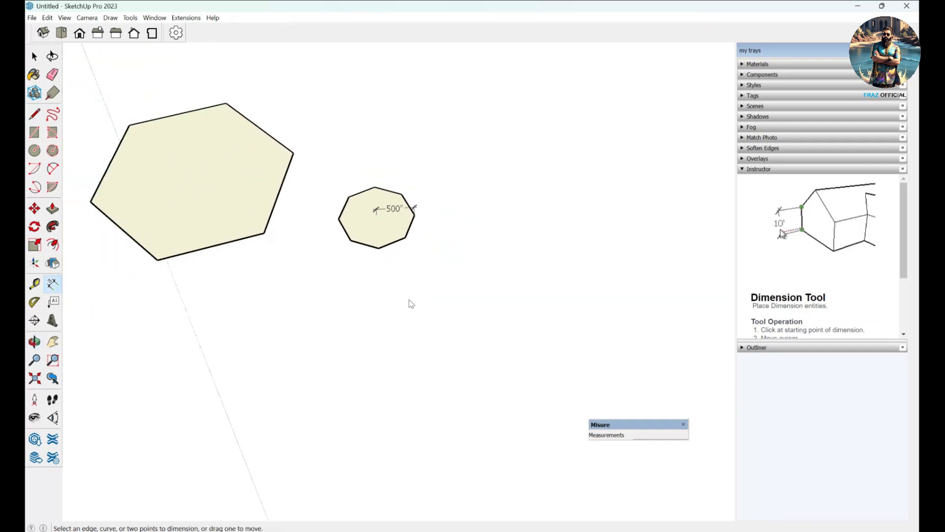
middle_click_drag(409, 301, 439, 266)
scroll(458, 289, "down", 2)
scroll(396, 231, "up", 3)
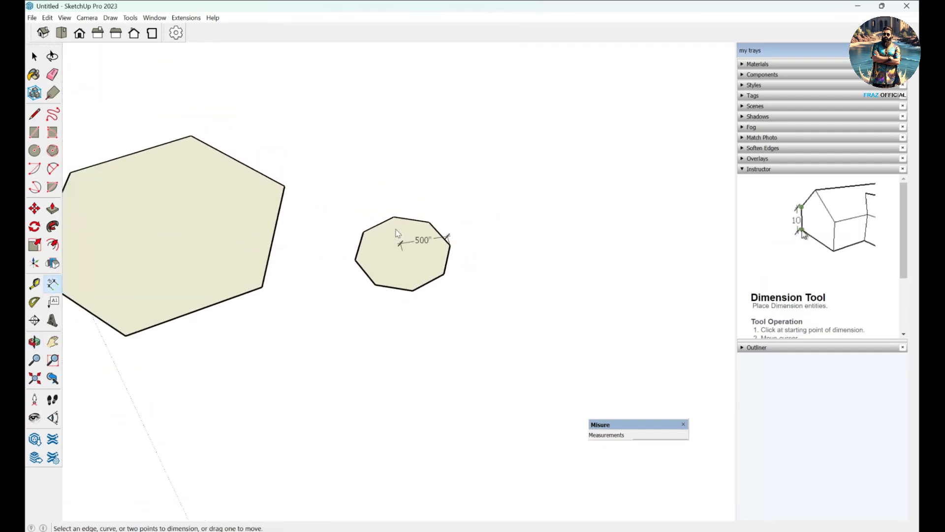
scroll(430, 238, "down", 2)
key("space")
left_click_drag(555, 149, 201, 322)
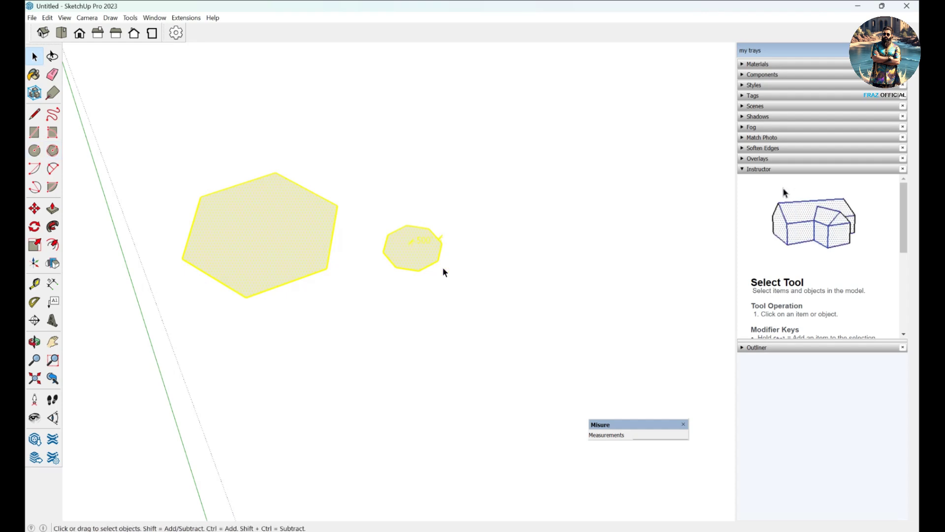
left_click(491, 316)
middle_click_drag(386, 291, 503, 365)
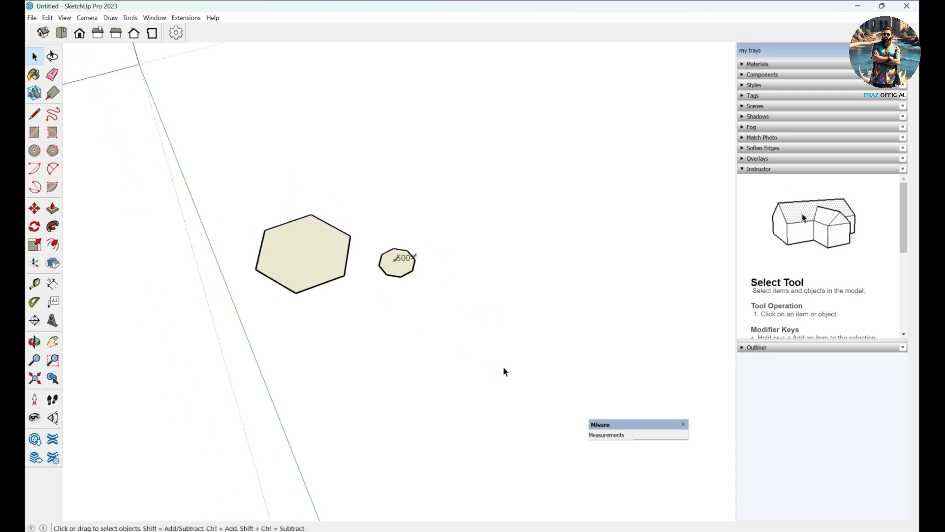
scroll(500, 346, "up", 3)
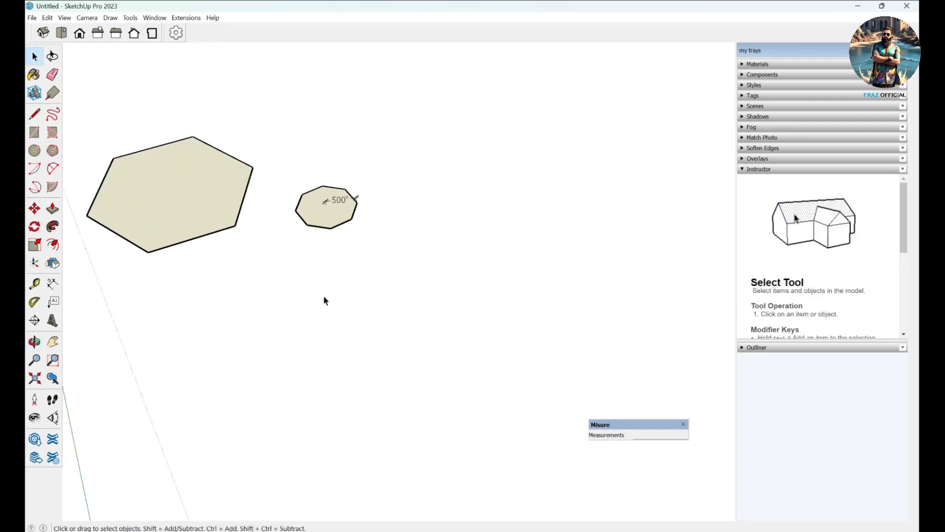
key("p")
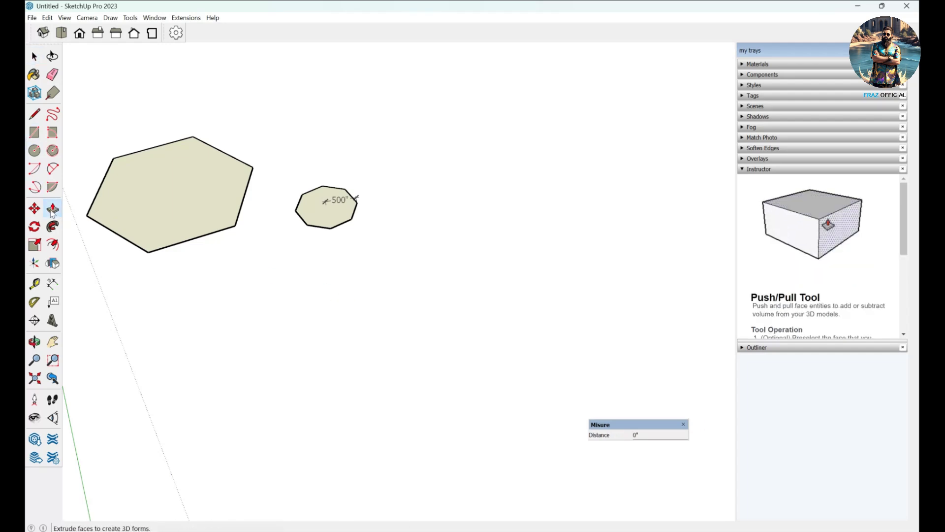
- Start a new polygon beside the octagon and set it to 3 sides
left_click(53, 150)
left_click(449, 273)
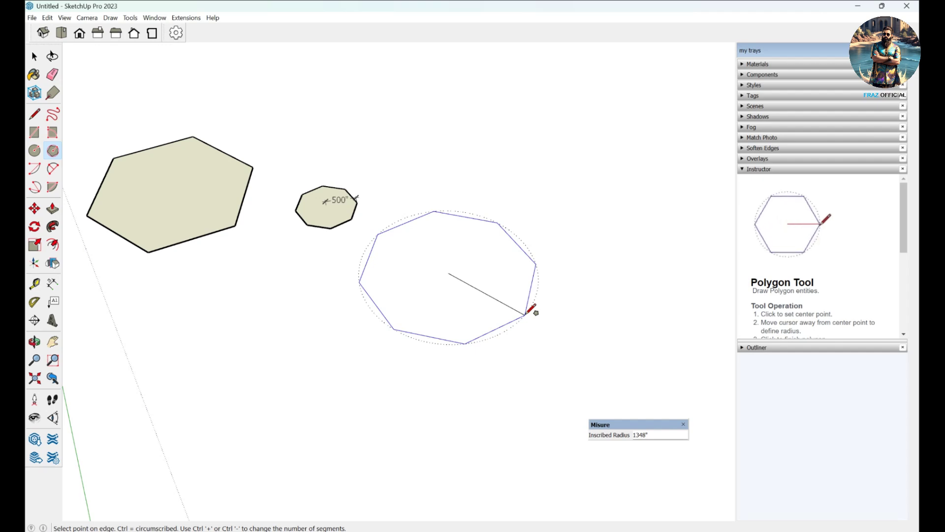
type("3s")
key("Return")
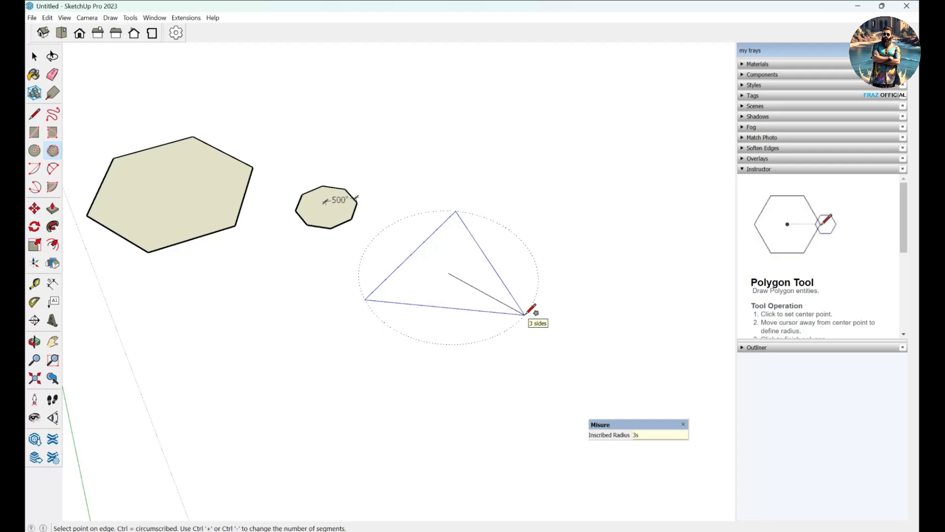
- Set the polygon in progress to 10 sides and finish it with an inscribed radius of about 1023"
type("1")
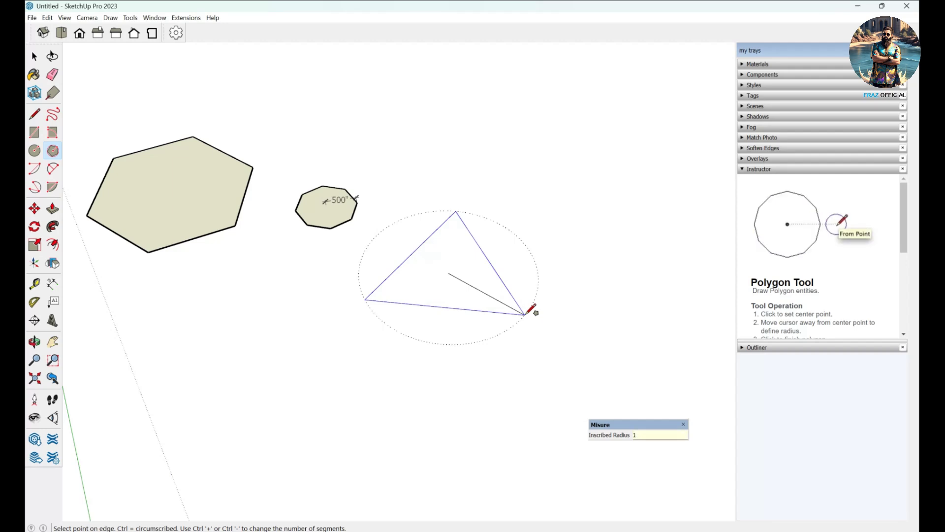
type("0s")
key("Return")
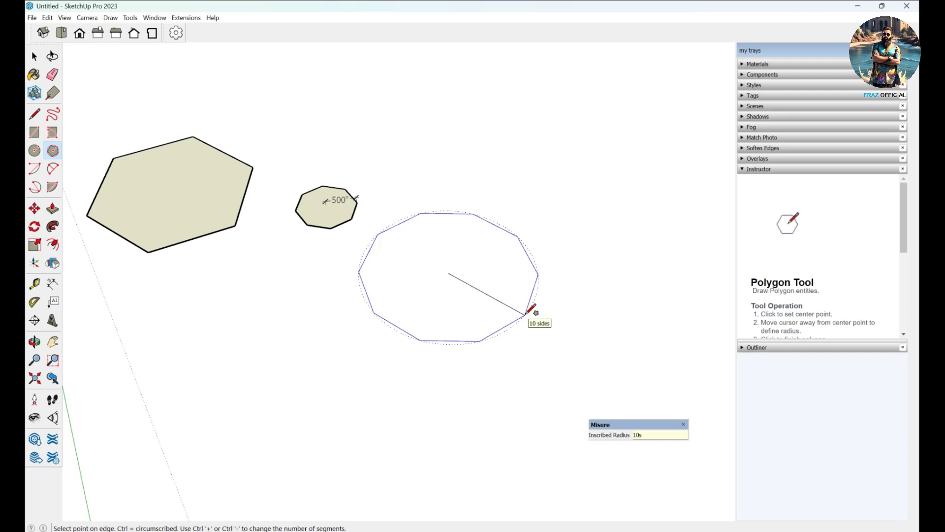
scroll(517, 285, "up", 3)
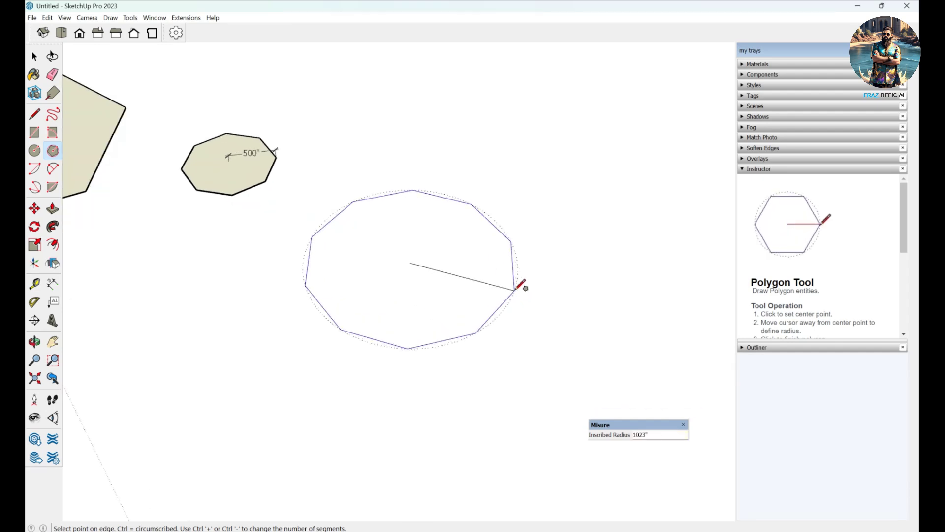
left_click(515, 289)
- Compare the shapes of the hexagon, the octagon and the 10-sided polygon
scroll(512, 229, "down", 3)
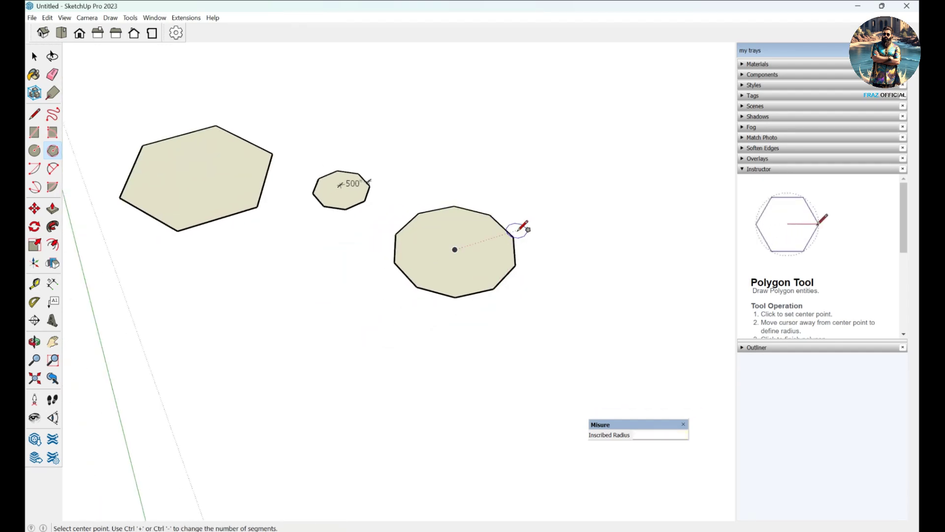
scroll(412, 271, "up", 6)
scroll(412, 270, "down", 5)
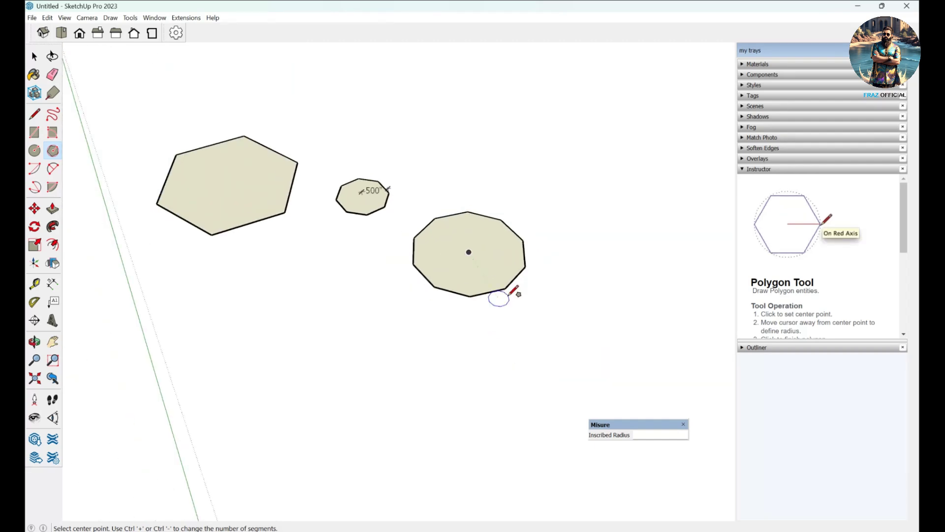
scroll(382, 266, "down", 2)
mouse_move(382, 266)
middle_mouse_down()
mouse_move(388, 274)
mouse_move(390, 249)
middle_mouse_up()
scroll(390, 247, "up", 3)
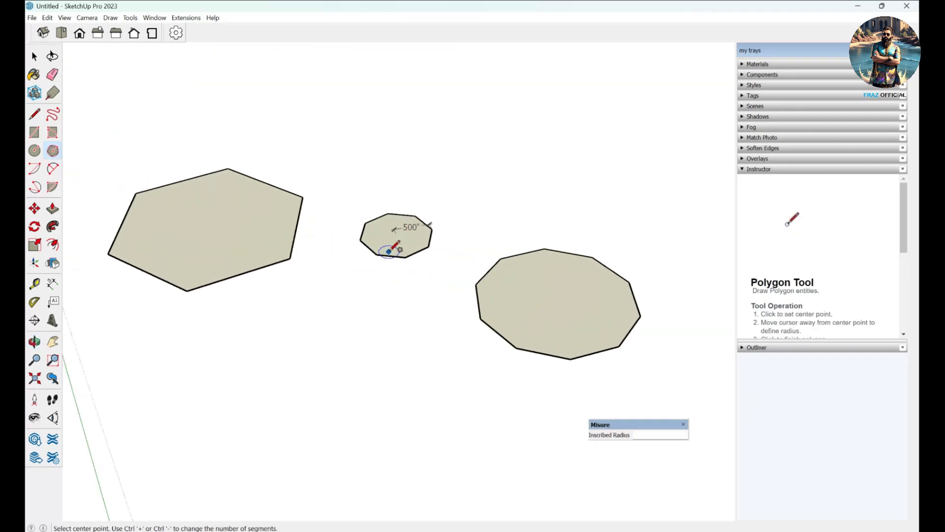
scroll(517, 236, "down", 2)
scroll(393, 251, "down", 1)
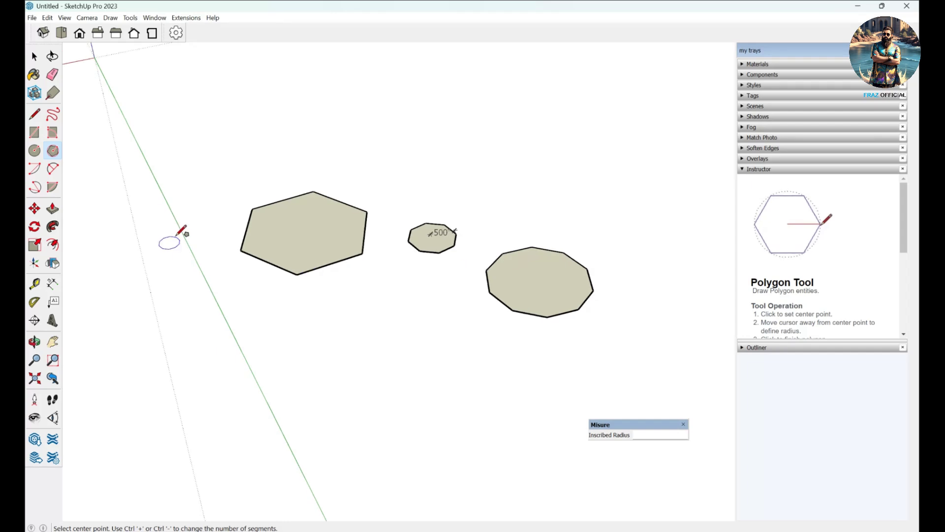
left_click(34, 132)
left_click(348, 140)
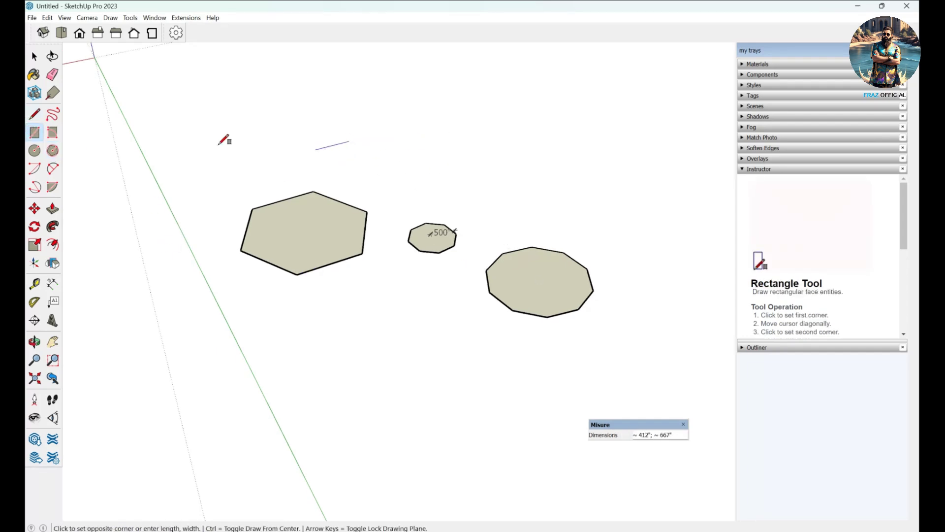
right_click(73, 133)
key("Escape")
left_click(52, 132)
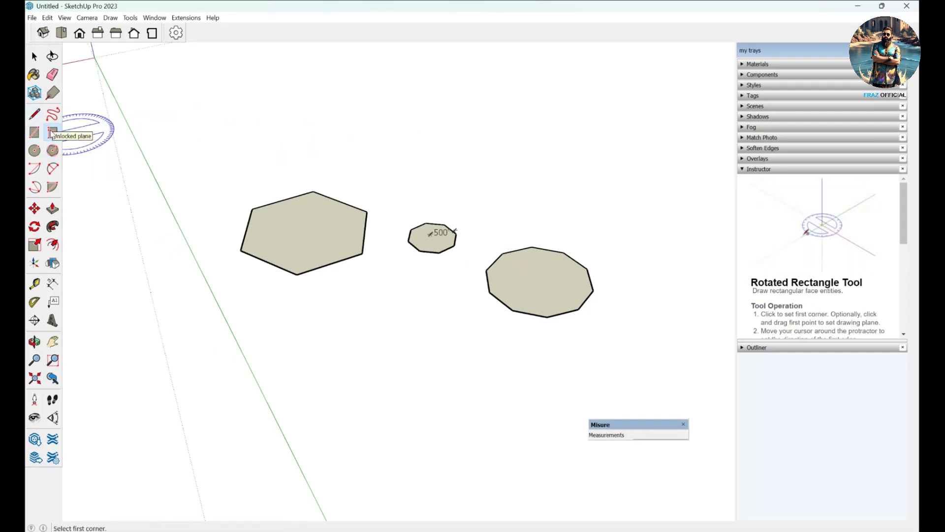
- Draw a circle with a radius of about 2657" overlapping the back part of the hexagon
left_click(34, 151)
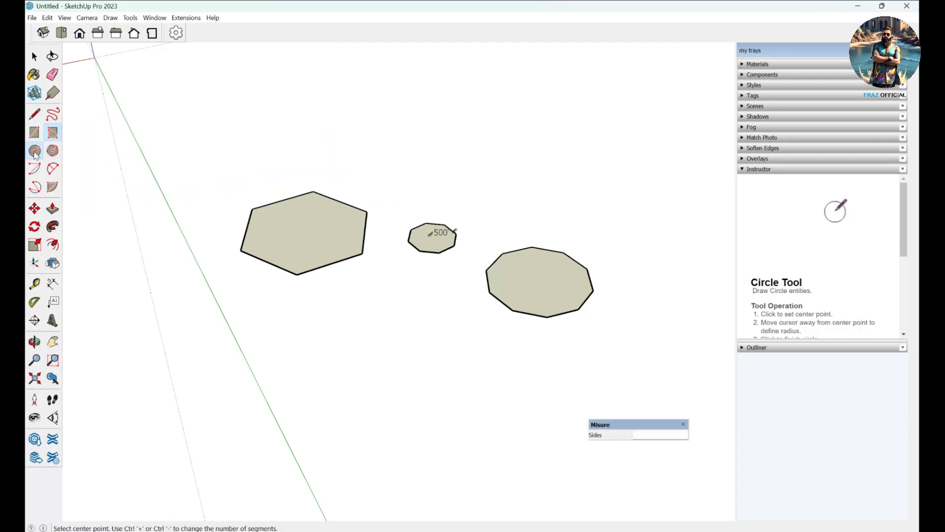
left_click(306, 230)
left_click(427, 194)
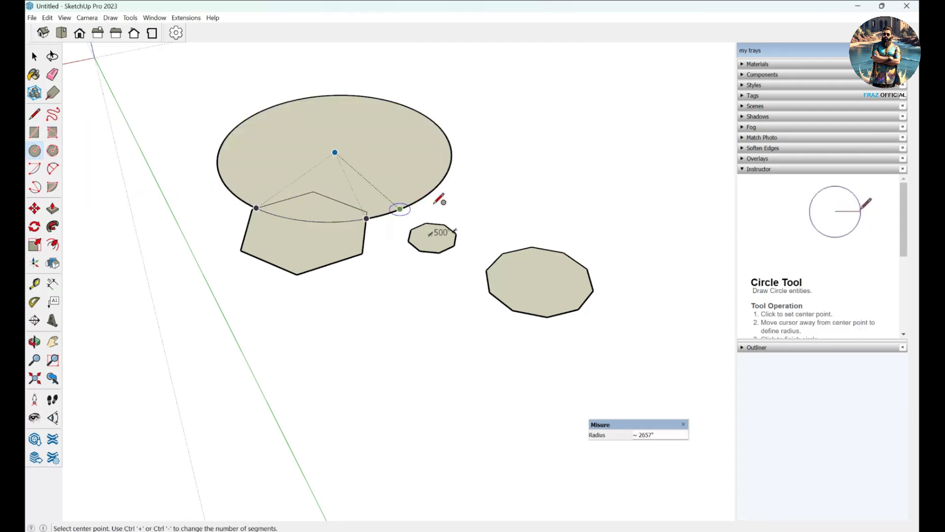
scroll(443, 190, "up", 4)
scroll(514, 202, "down", 3)
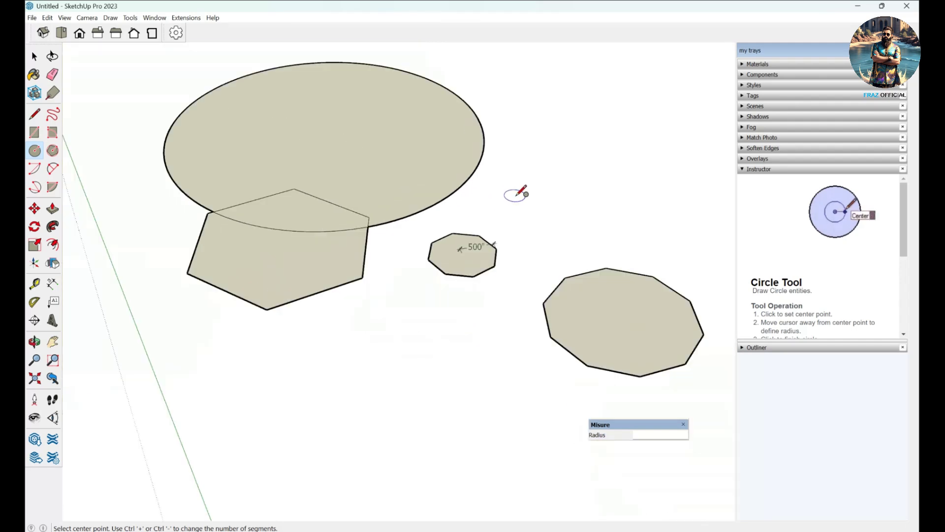
left_click(53, 150)
scroll(442, 242, "down", 5)
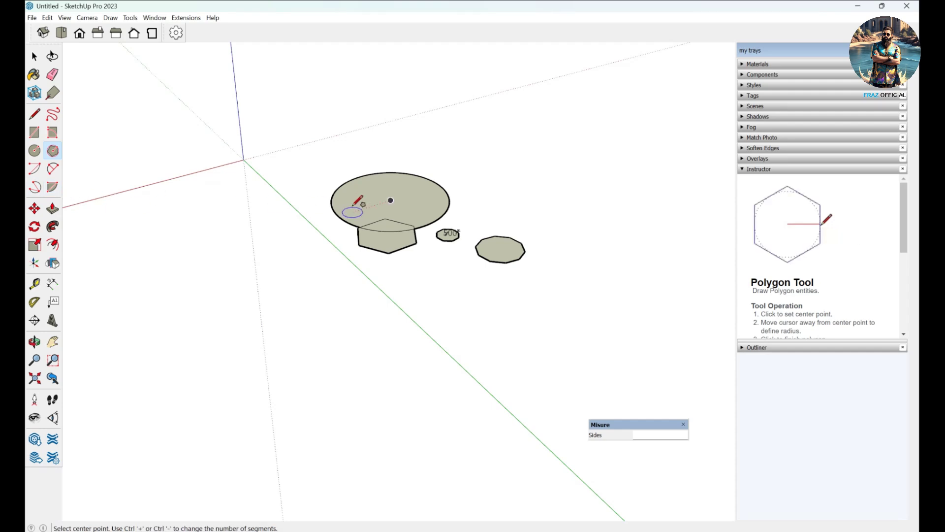
scroll(435, 196, "up", 5)
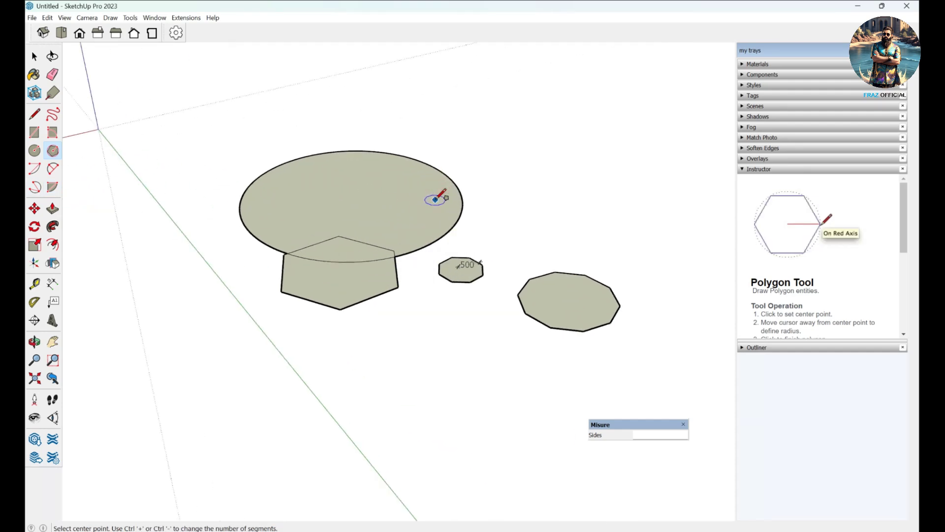